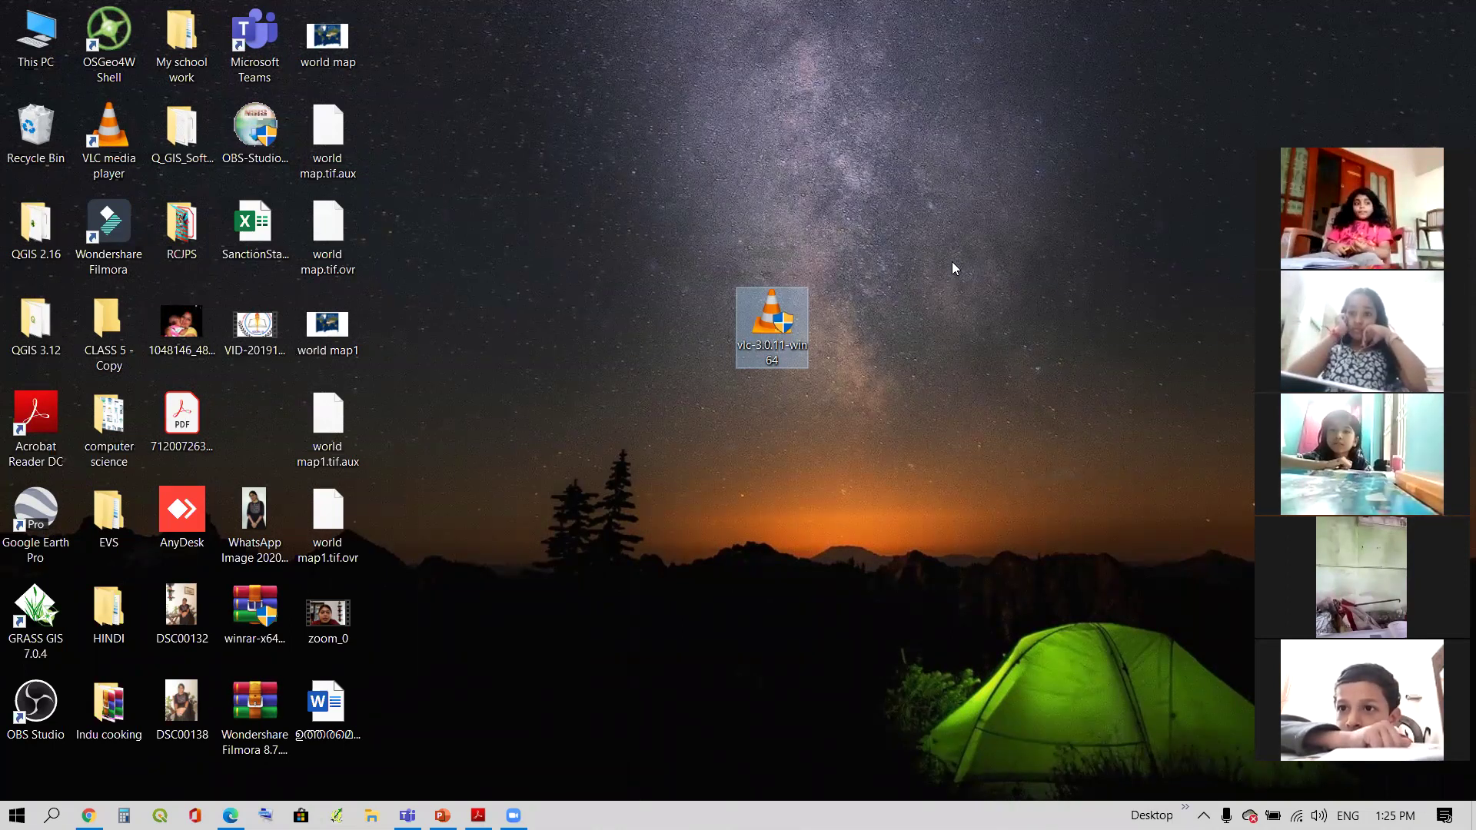
Demonstrate selecting and deselecting a single icon on the desktop with the vlc-3.0.11-win64 installer, repeating it several times
left_click(767, 586)
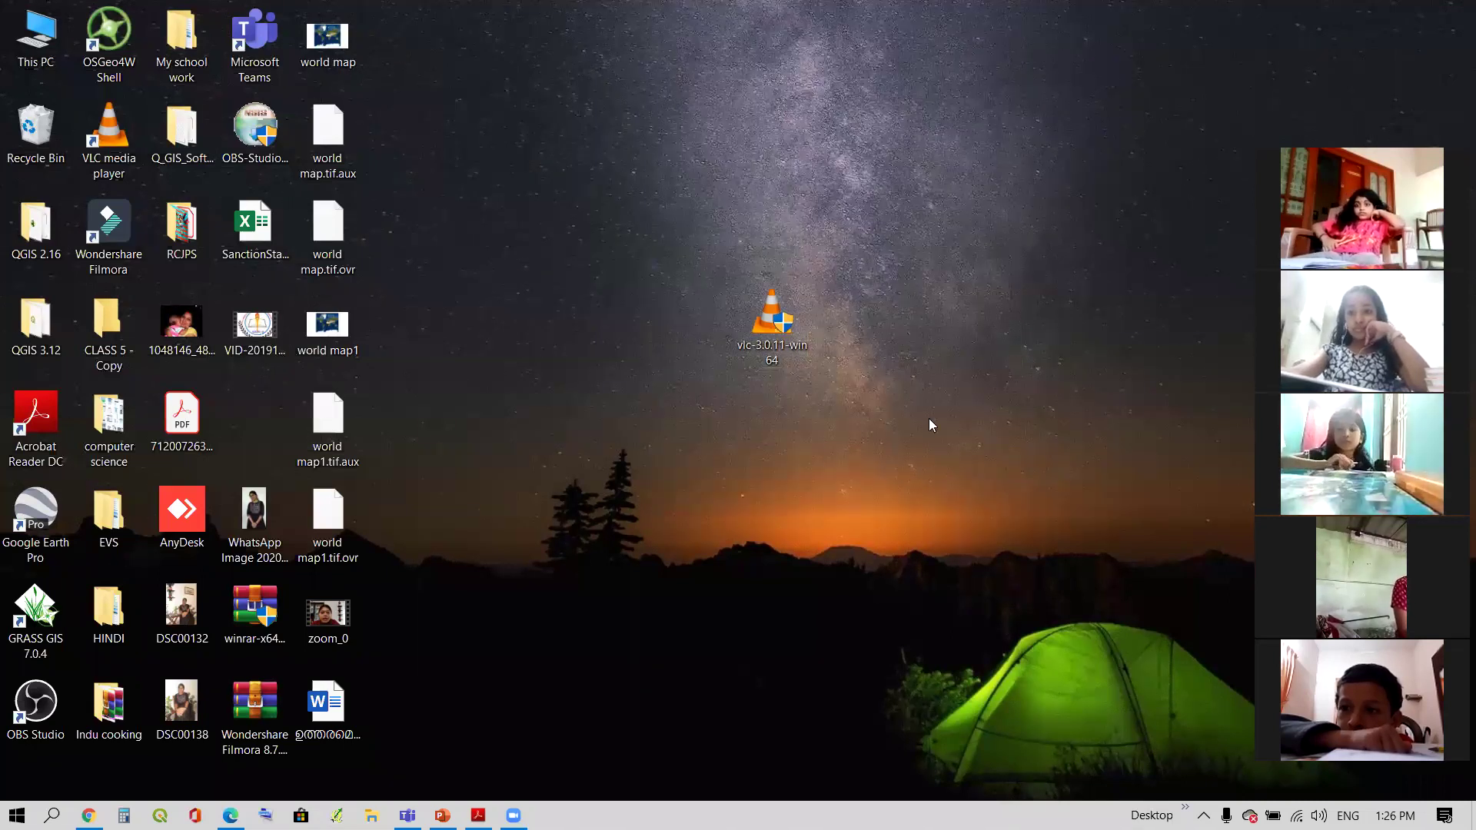
left_click(779, 332)
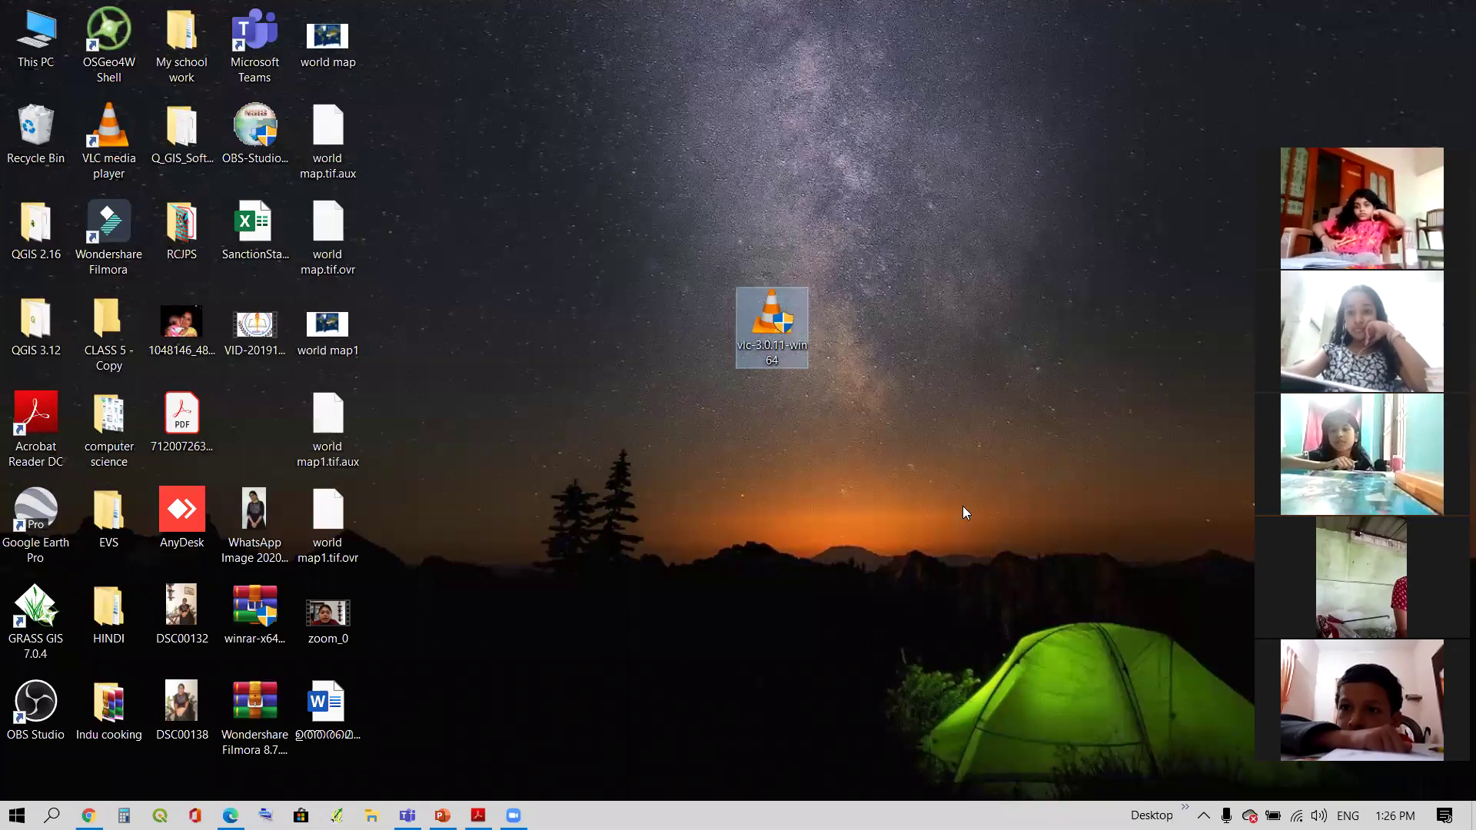
left_click(1075, 303)
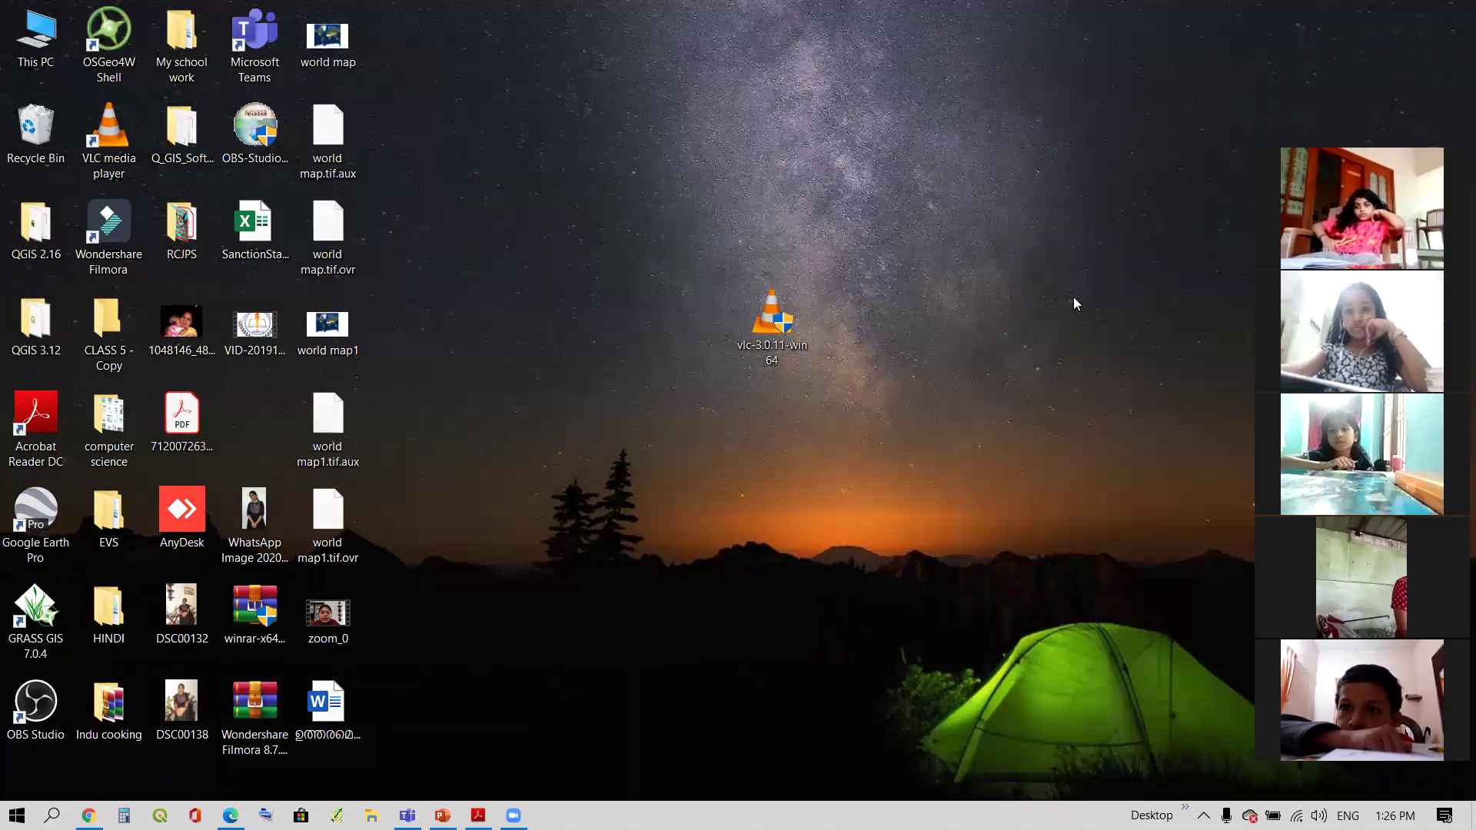
mouse_move(765, 317)
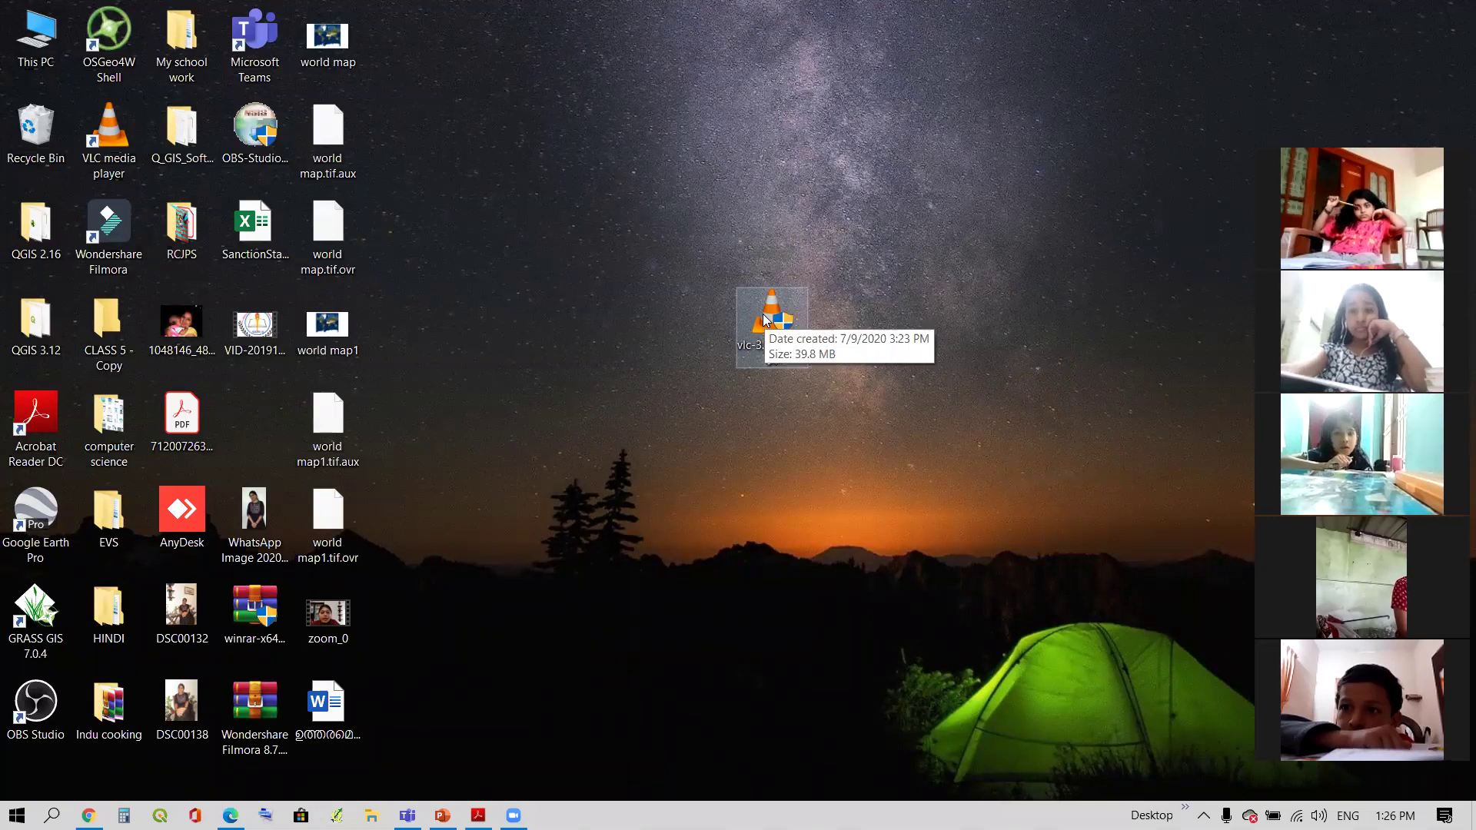
left_click(765, 318)
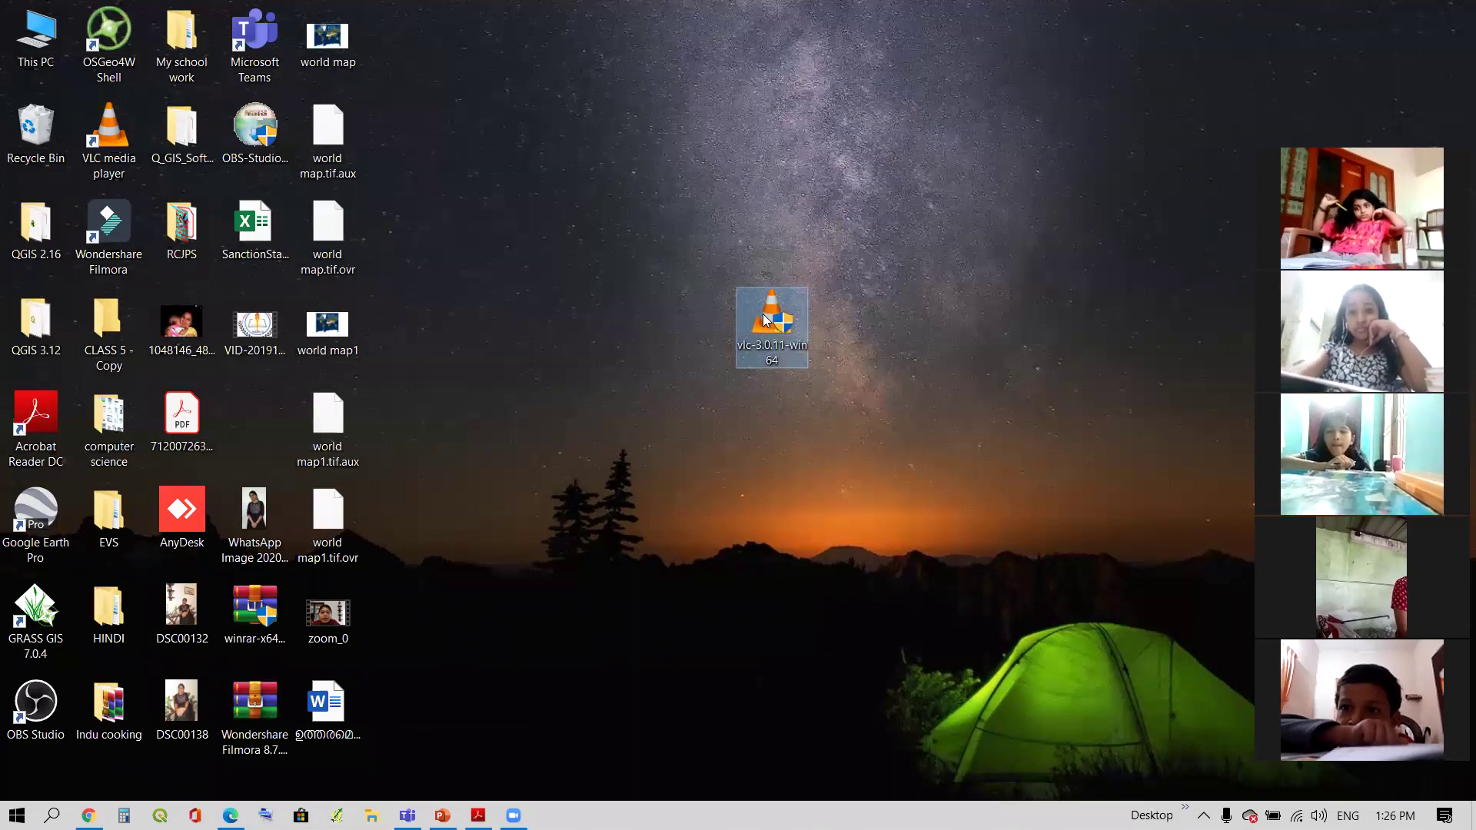
left_click(938, 294)
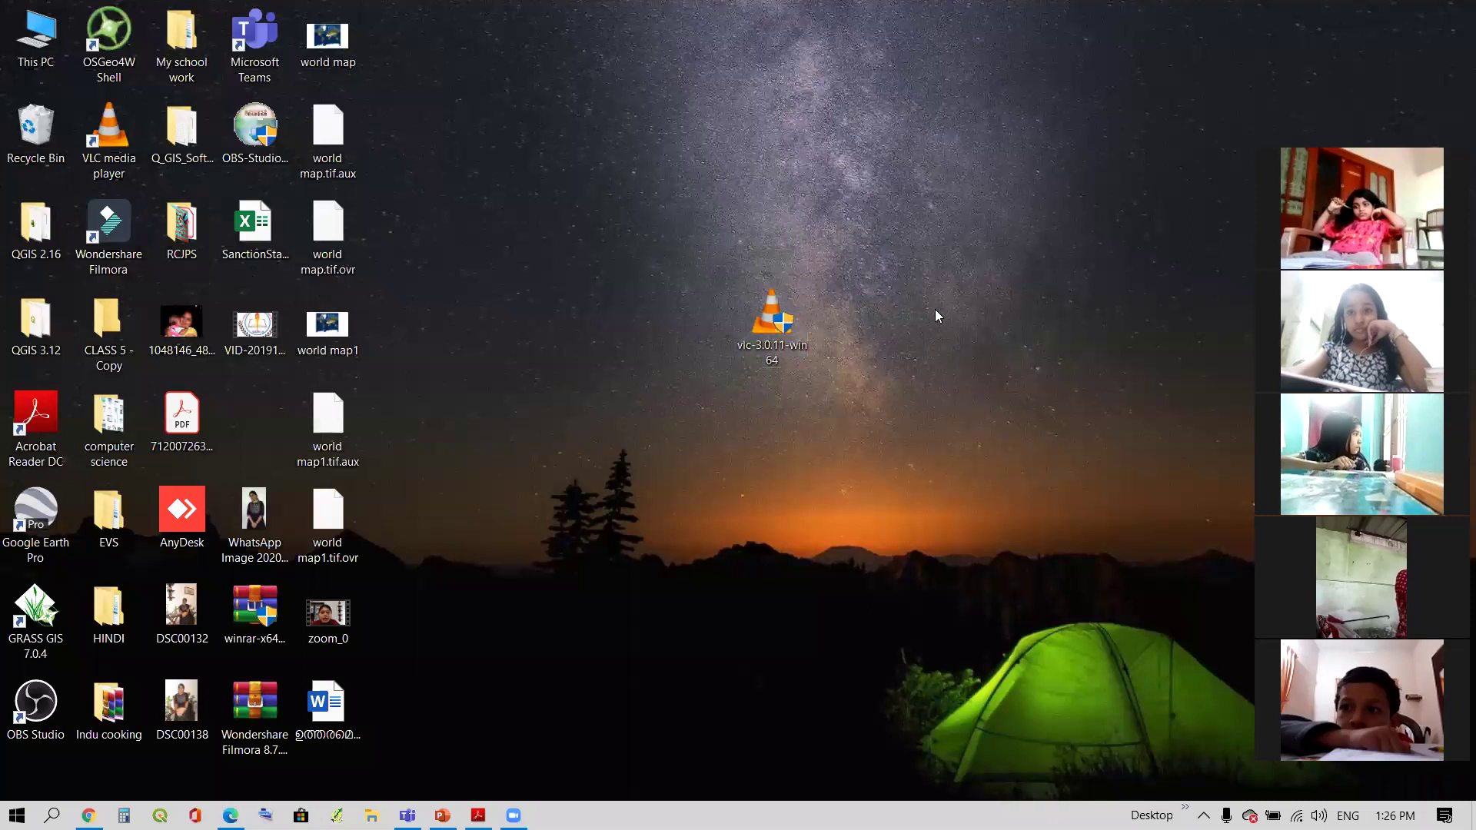
left_click(771, 326)
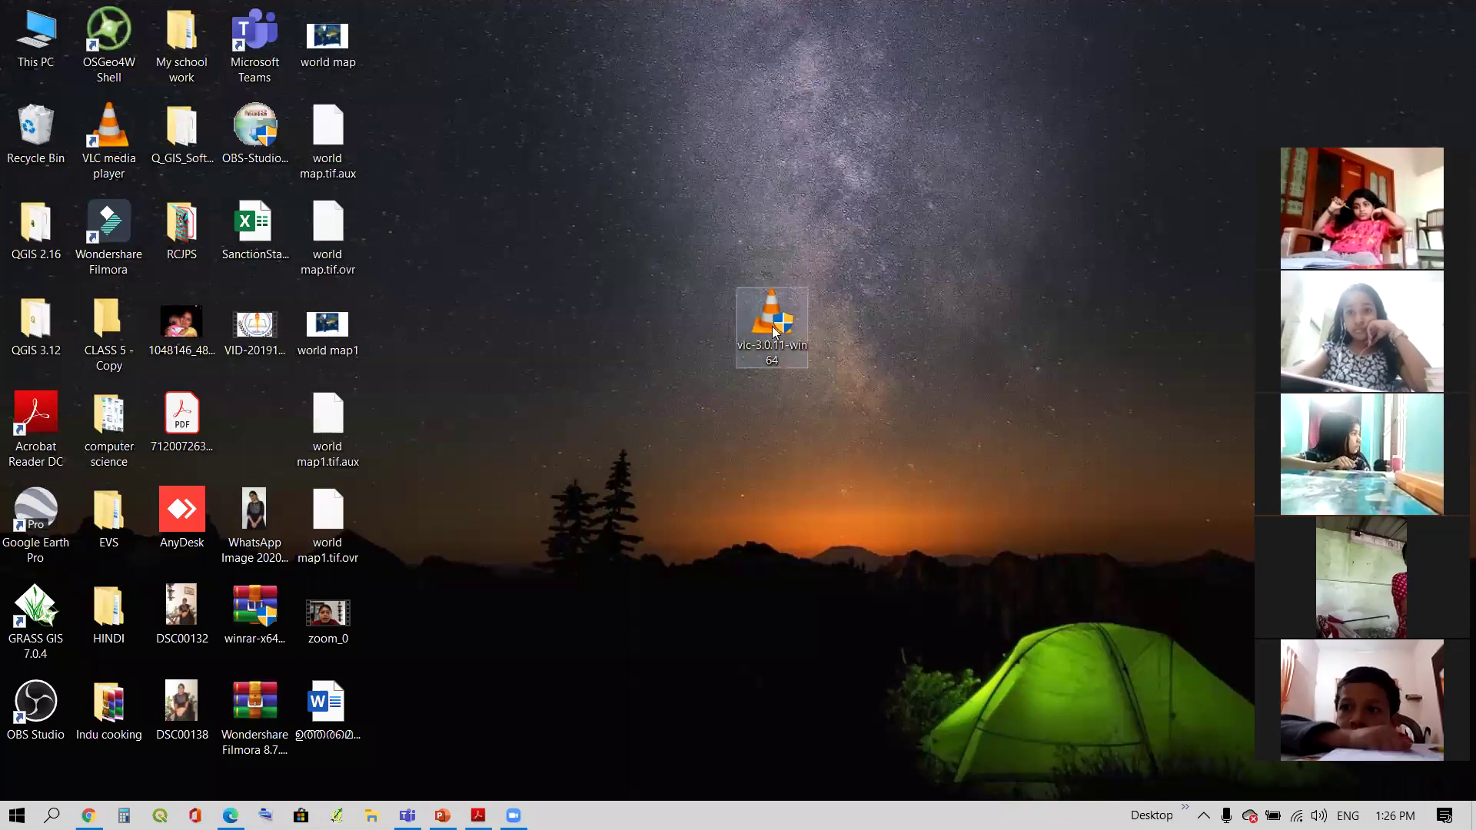
left_click(881, 283)
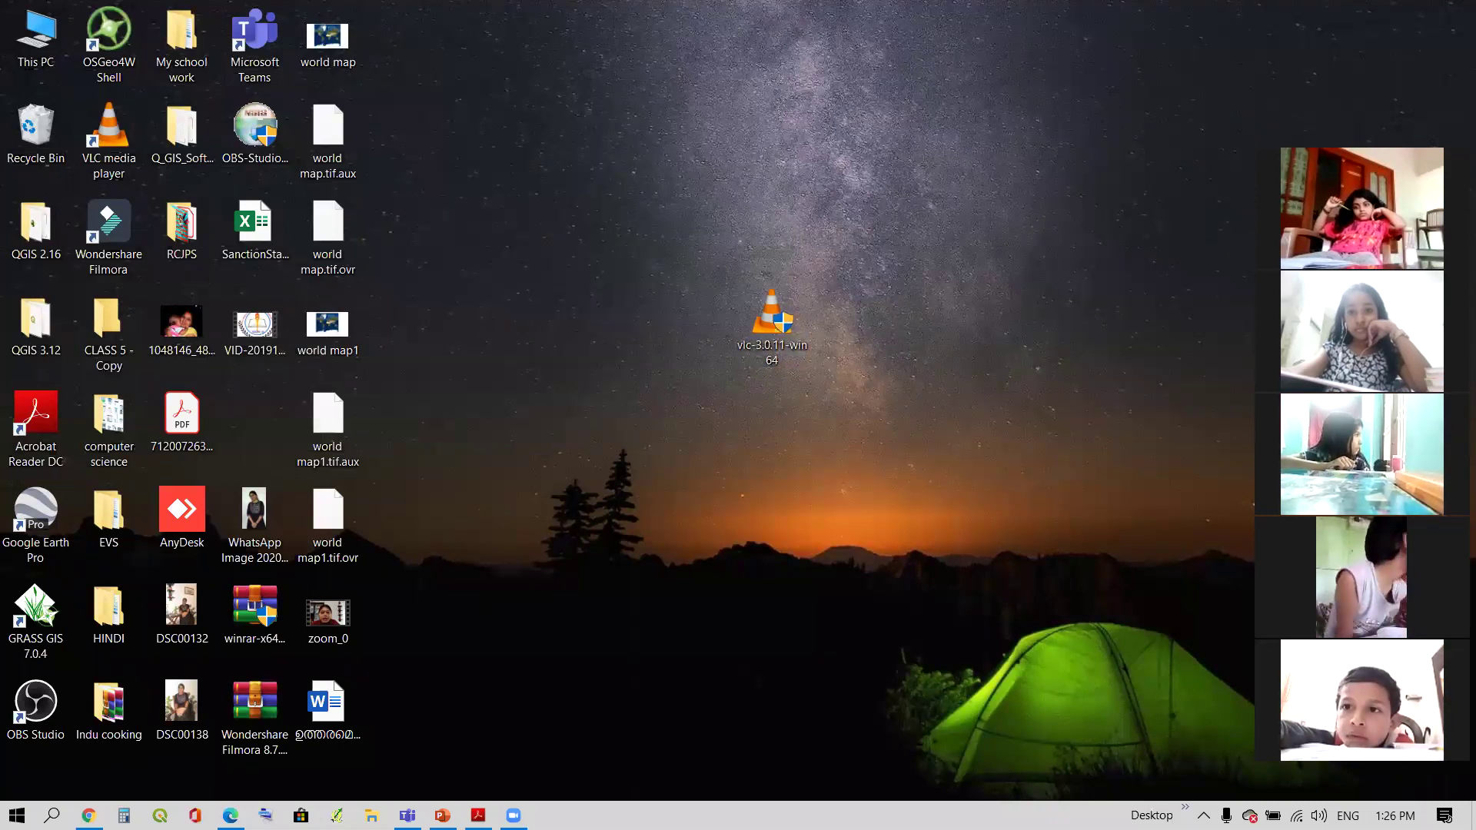
Switch to chapt.2.pdf in Acrobat Reader, read the section on selecting multiple icons, and return to the desktop
key("alt+Tab")
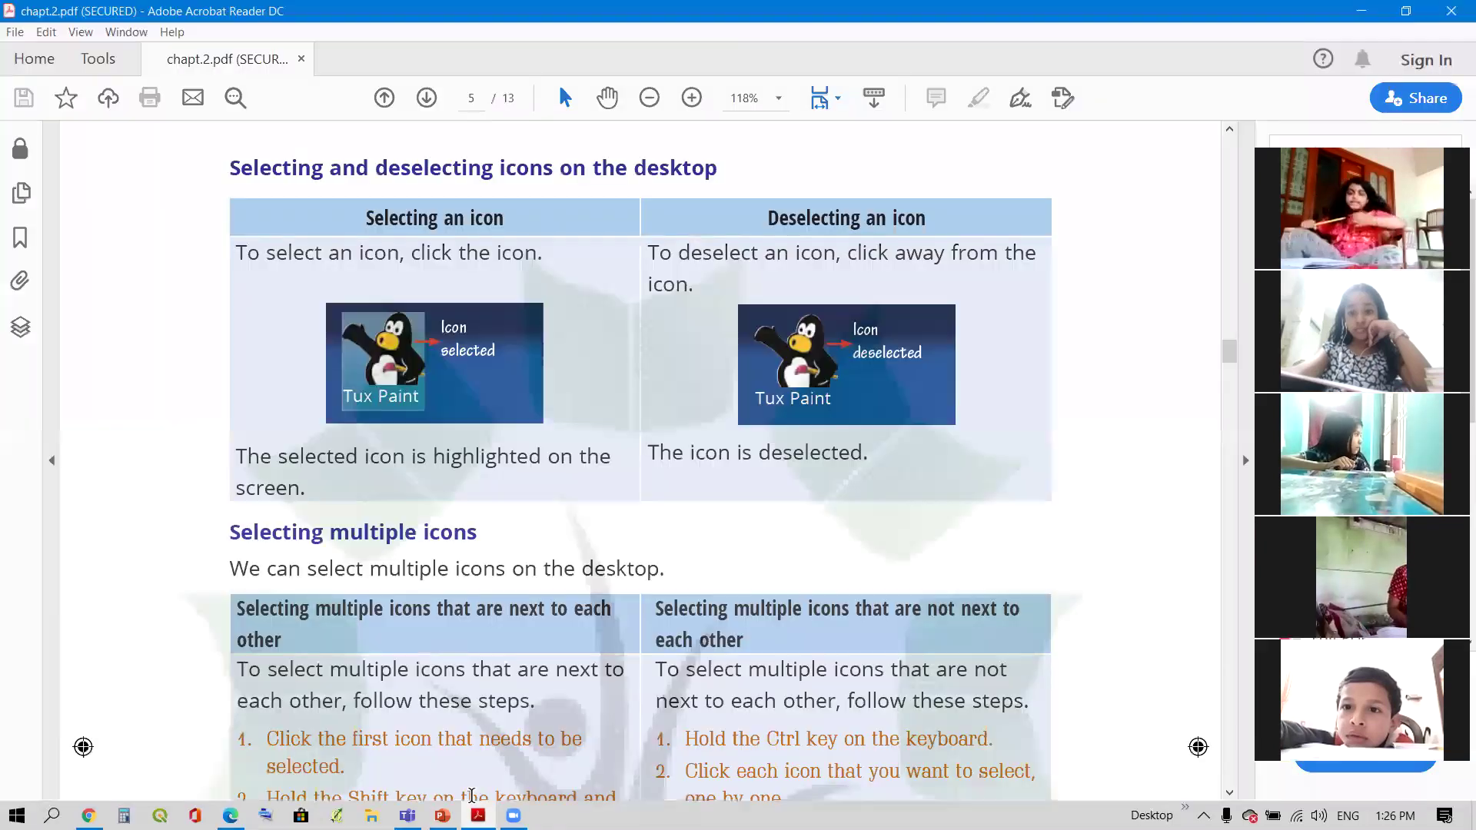
scroll(405, 412, "down", 1)
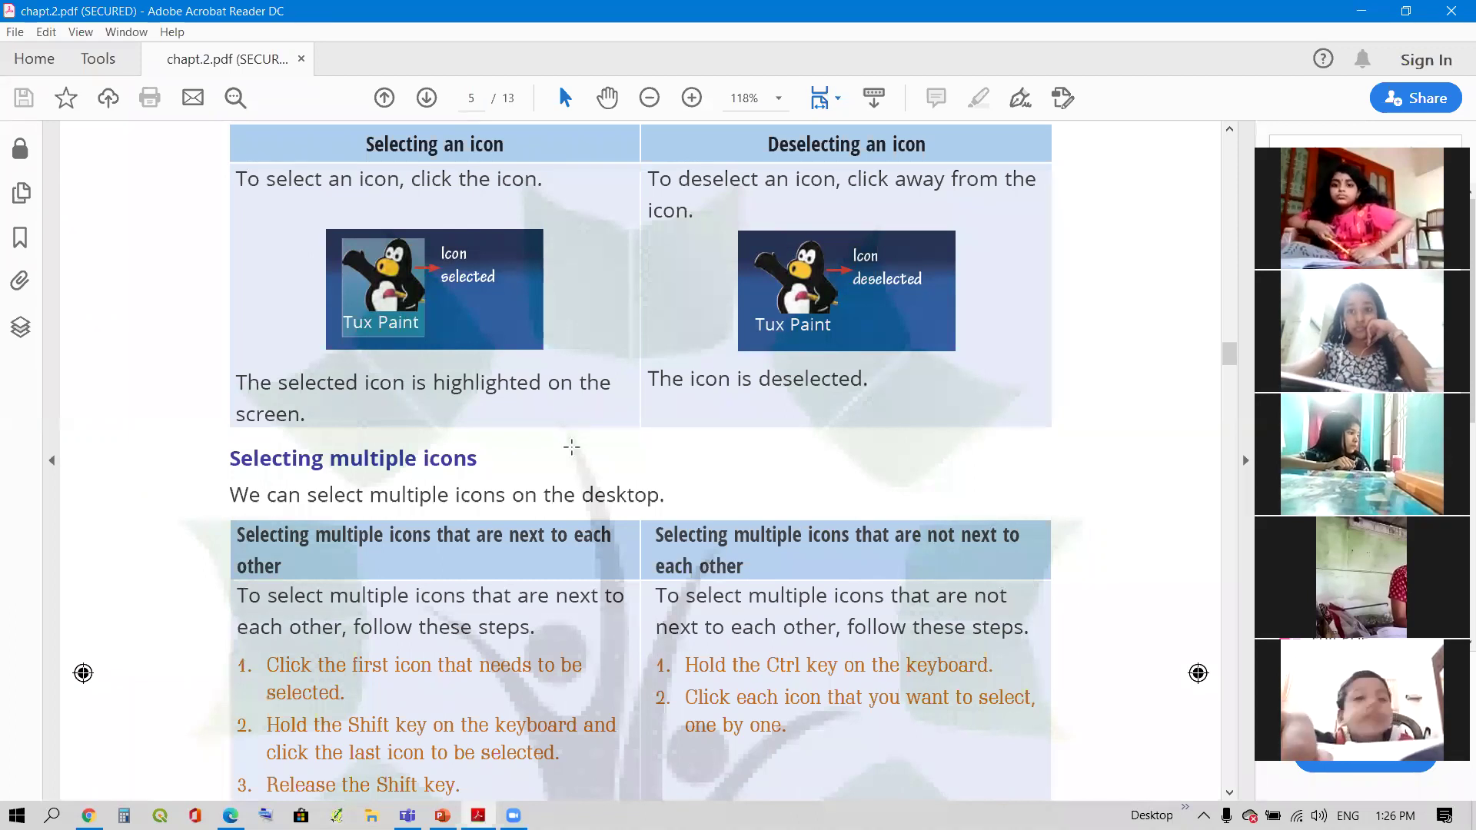
scroll(646, 451, "down", 2)
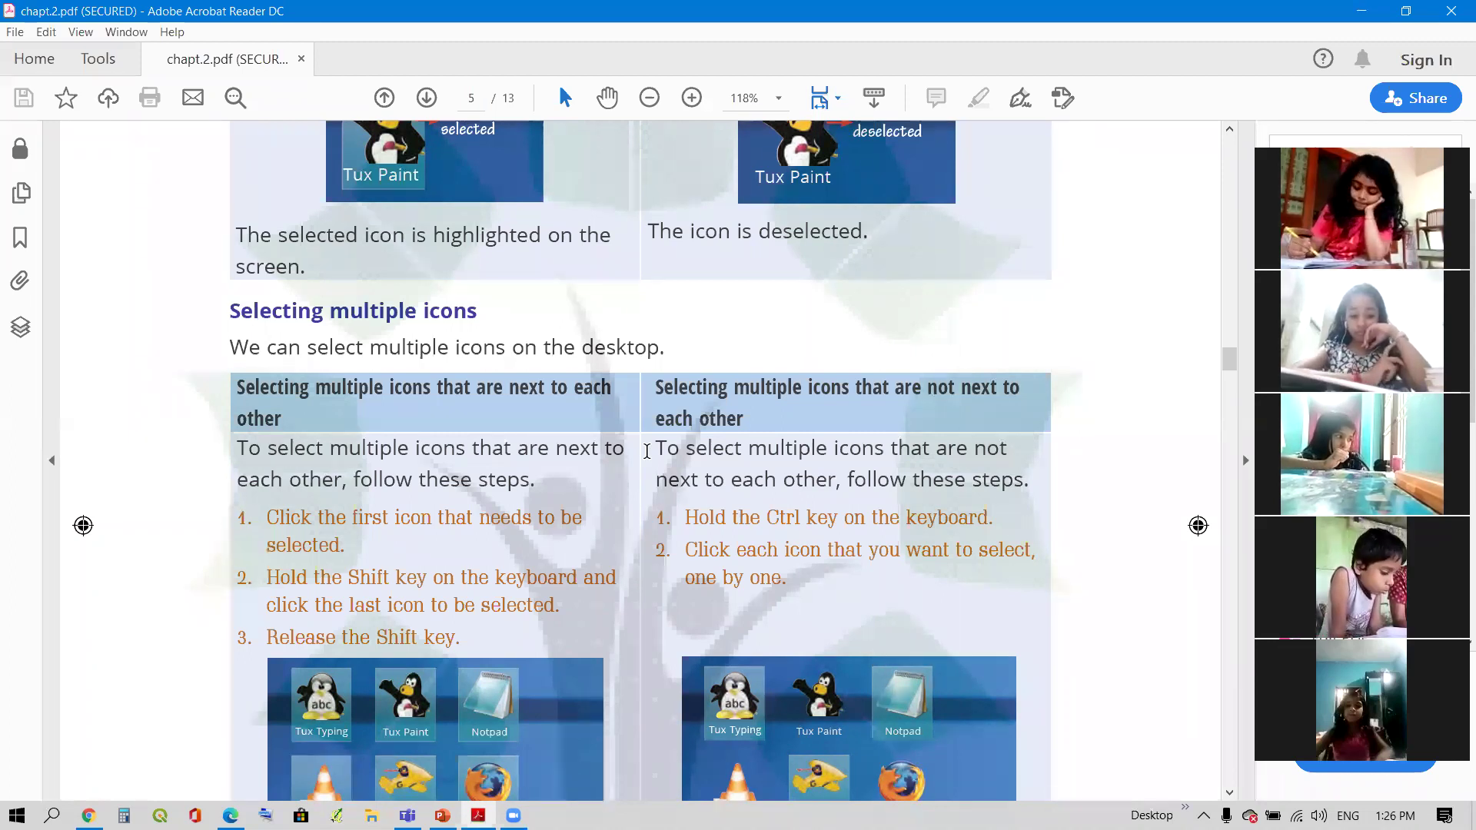
left_click(1361, 11)
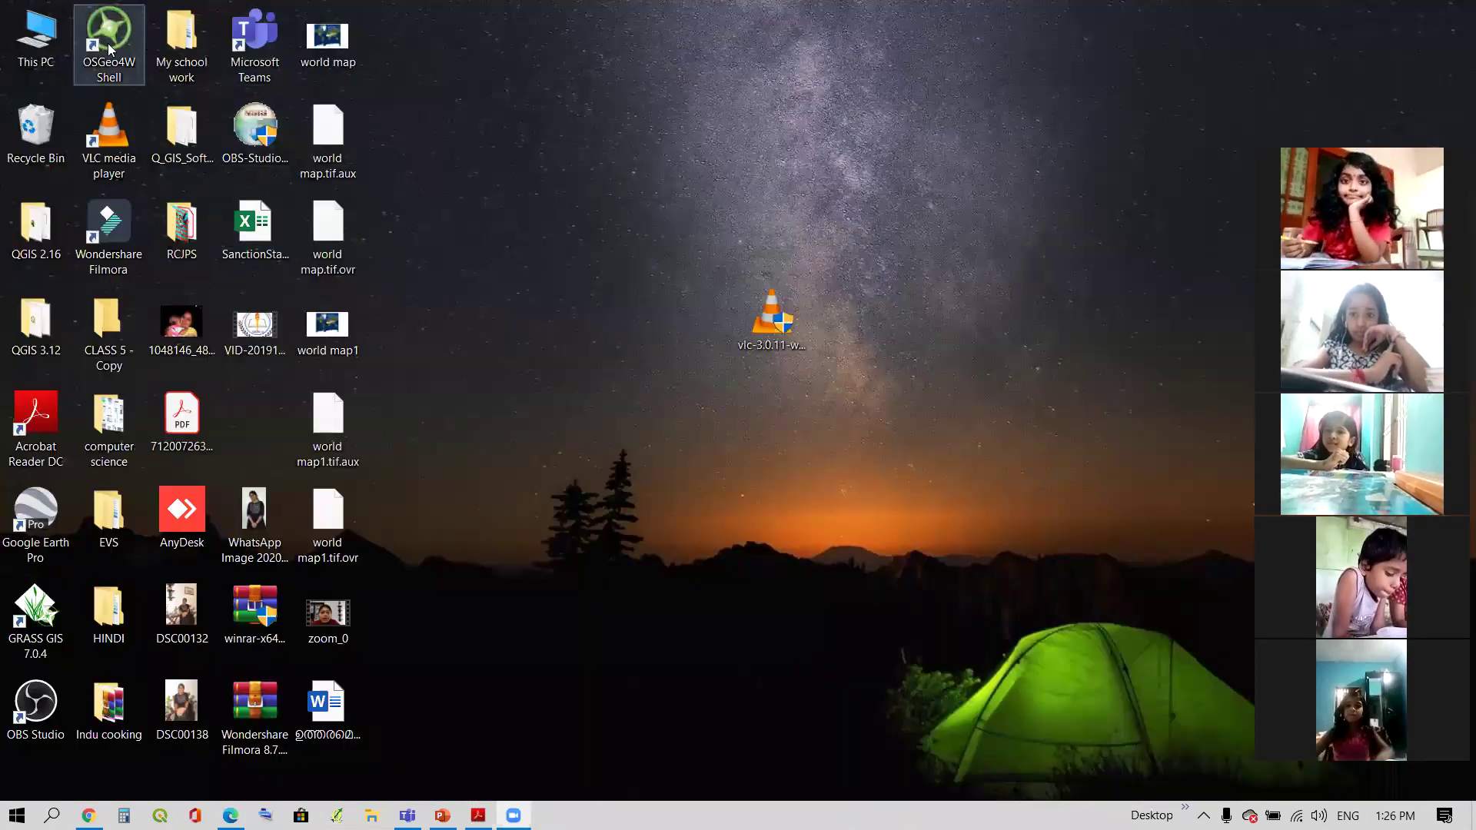
Place the My school work folder and the Microsoft Teams shortcut in a row beside the VLC installer, and clear the selection
left_click_drag(882, 231, 879, 307)
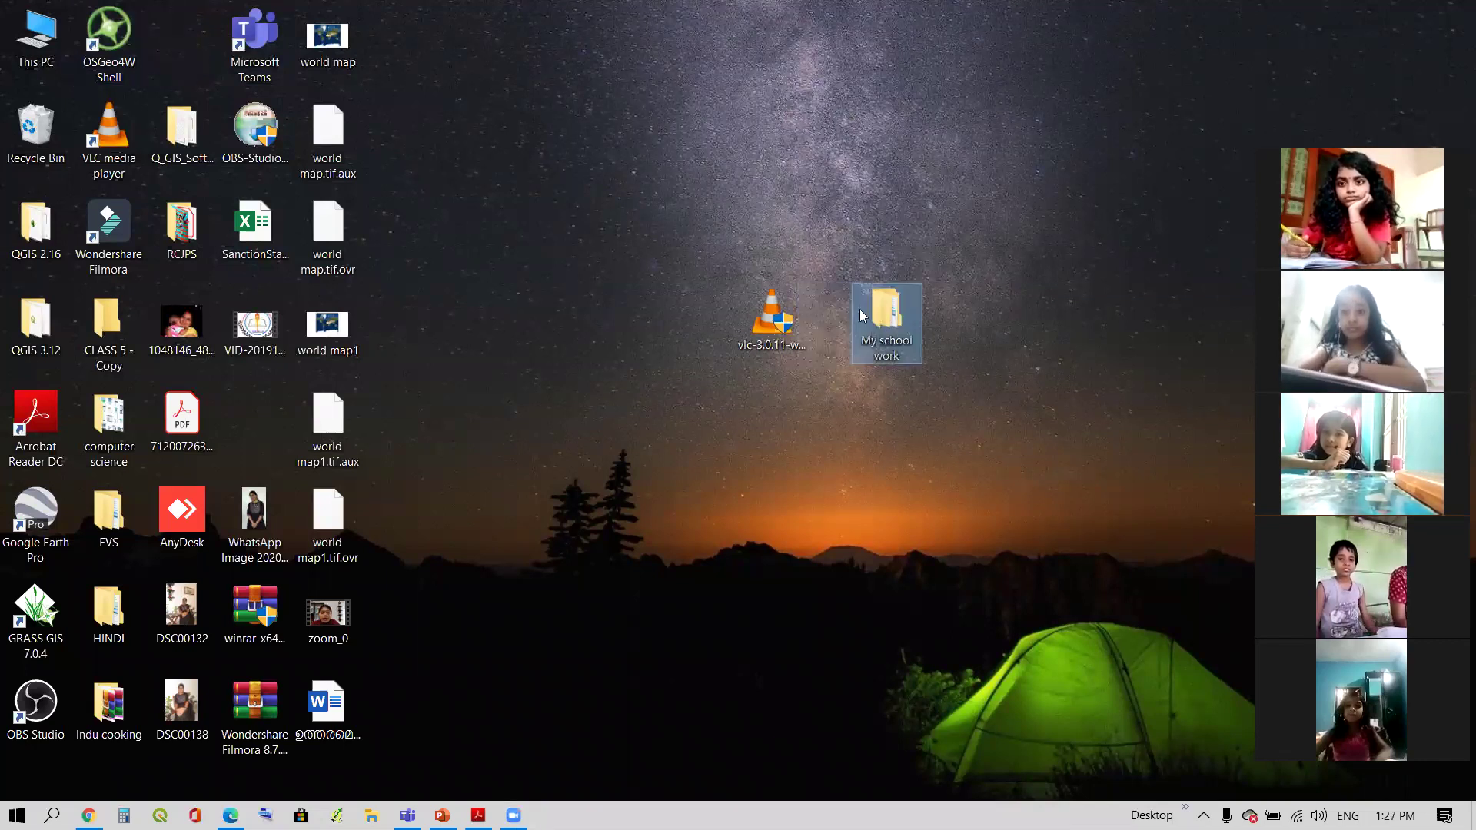
left_click_drag(246, 45, 1013, 316)
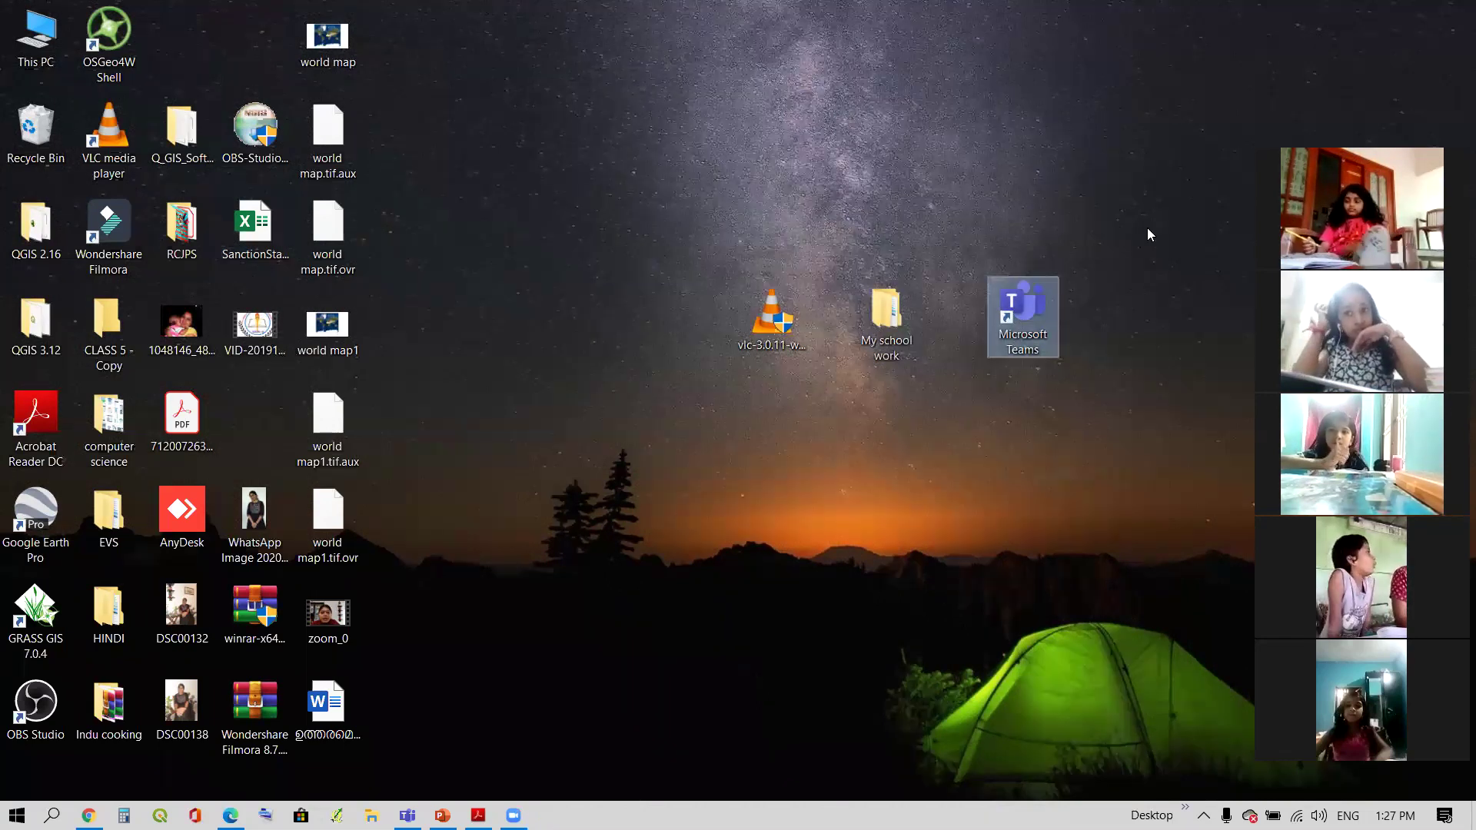
left_click(891, 452)
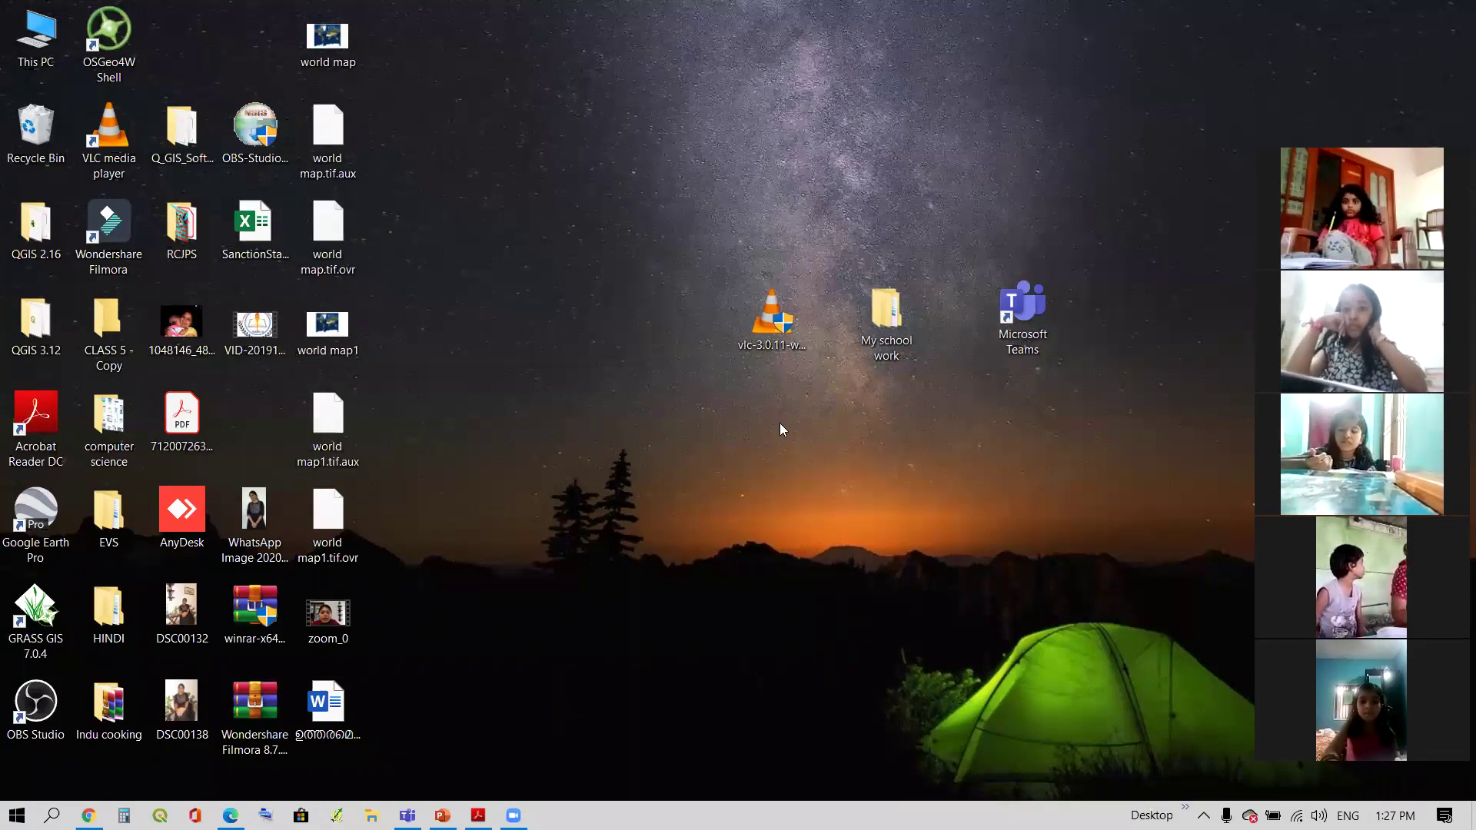
Try to select the VLC installer, the My school work folder and the Microsoft Teams shortcut together
left_click(765, 325)
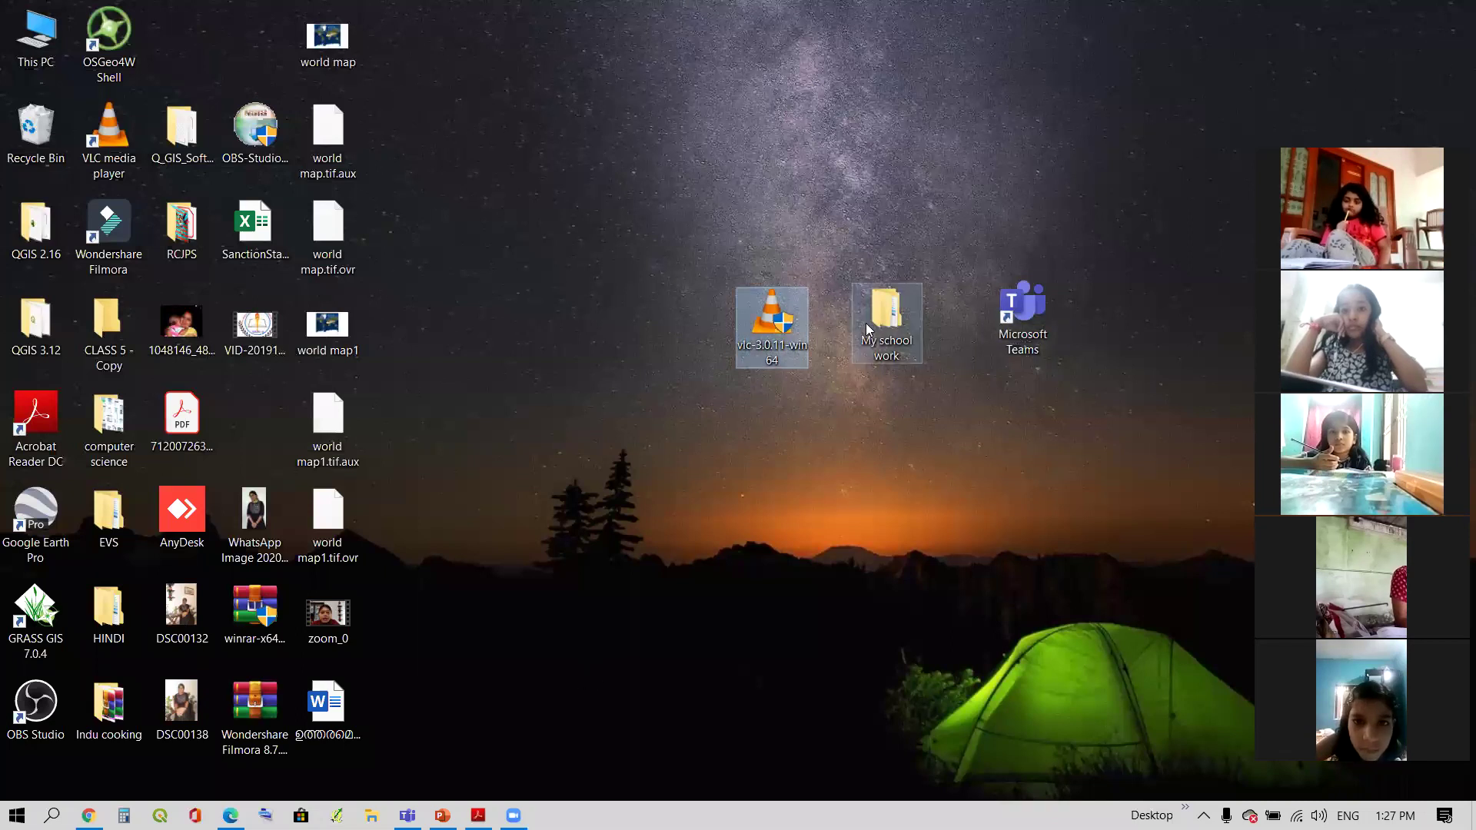
left_click(895, 317)
left_click(1022, 307)
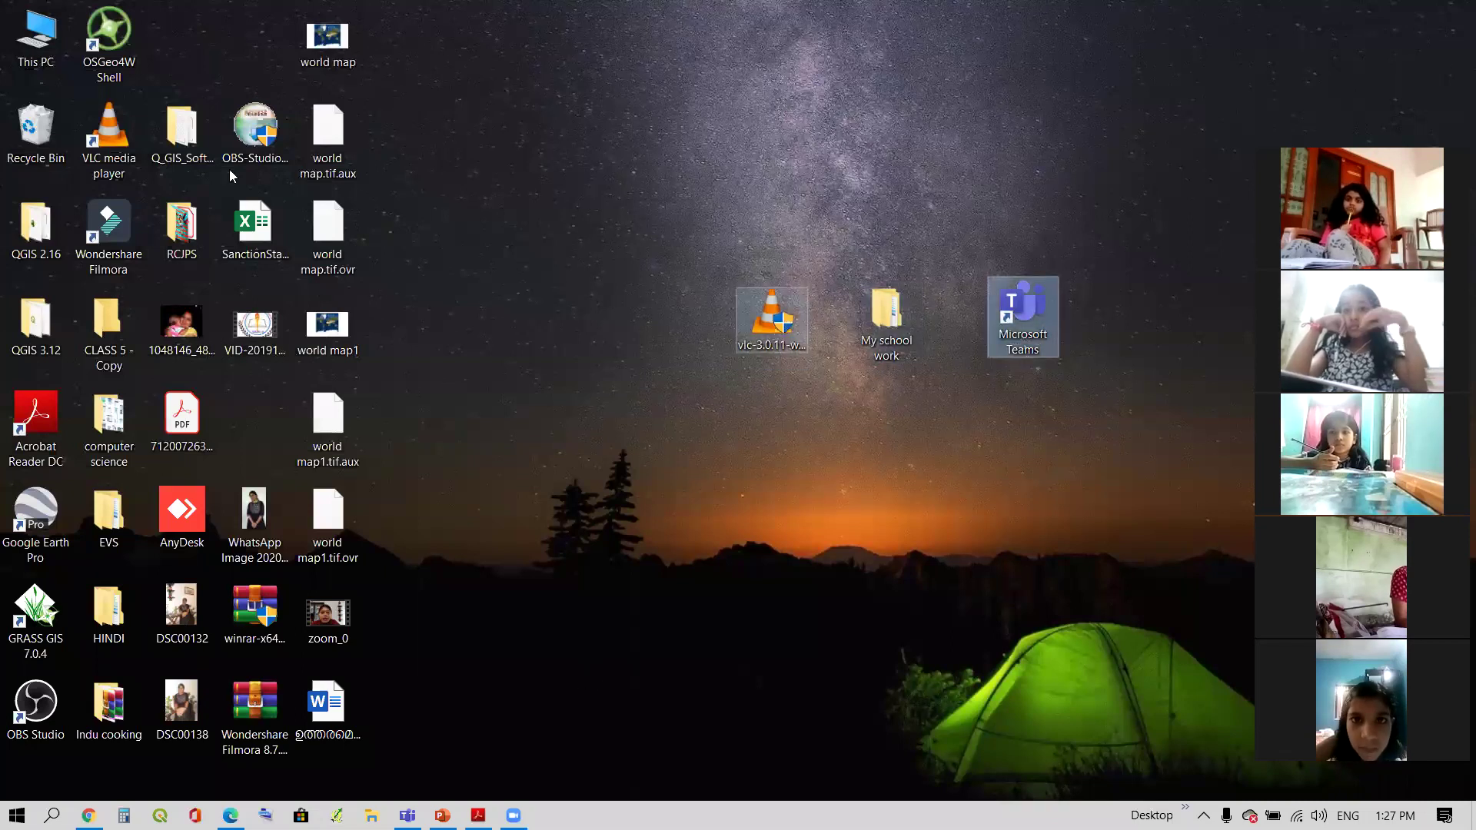
Move the My school work folder and the VLC installer up to the top row of icons, and shift This PC slightly lower
left_click(890, 321)
left_click_drag(890, 321, 286, 64)
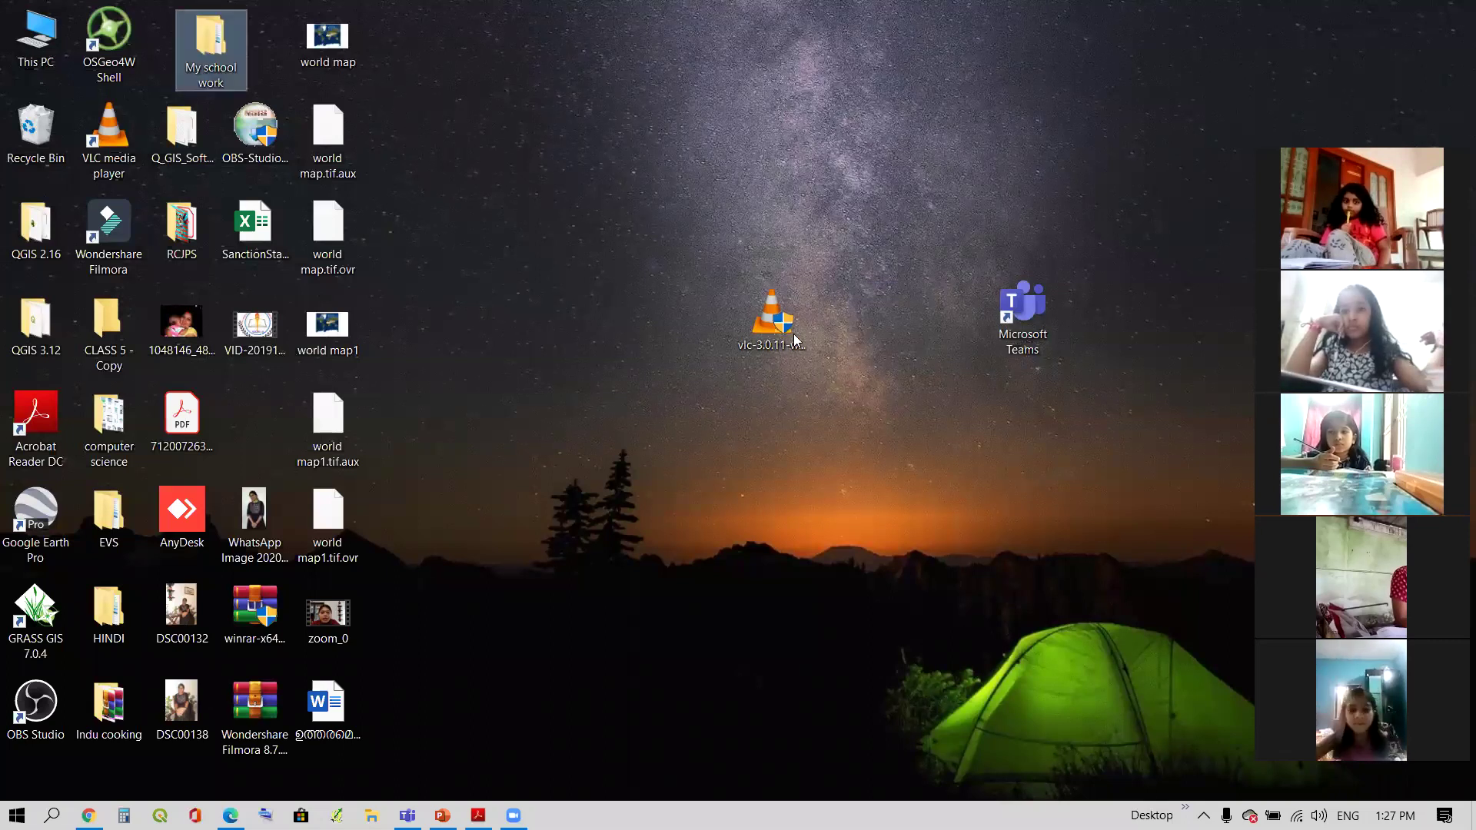
left_click_drag(771, 315, 445, 42)
left_click_drag(36, 34, 48, 65)
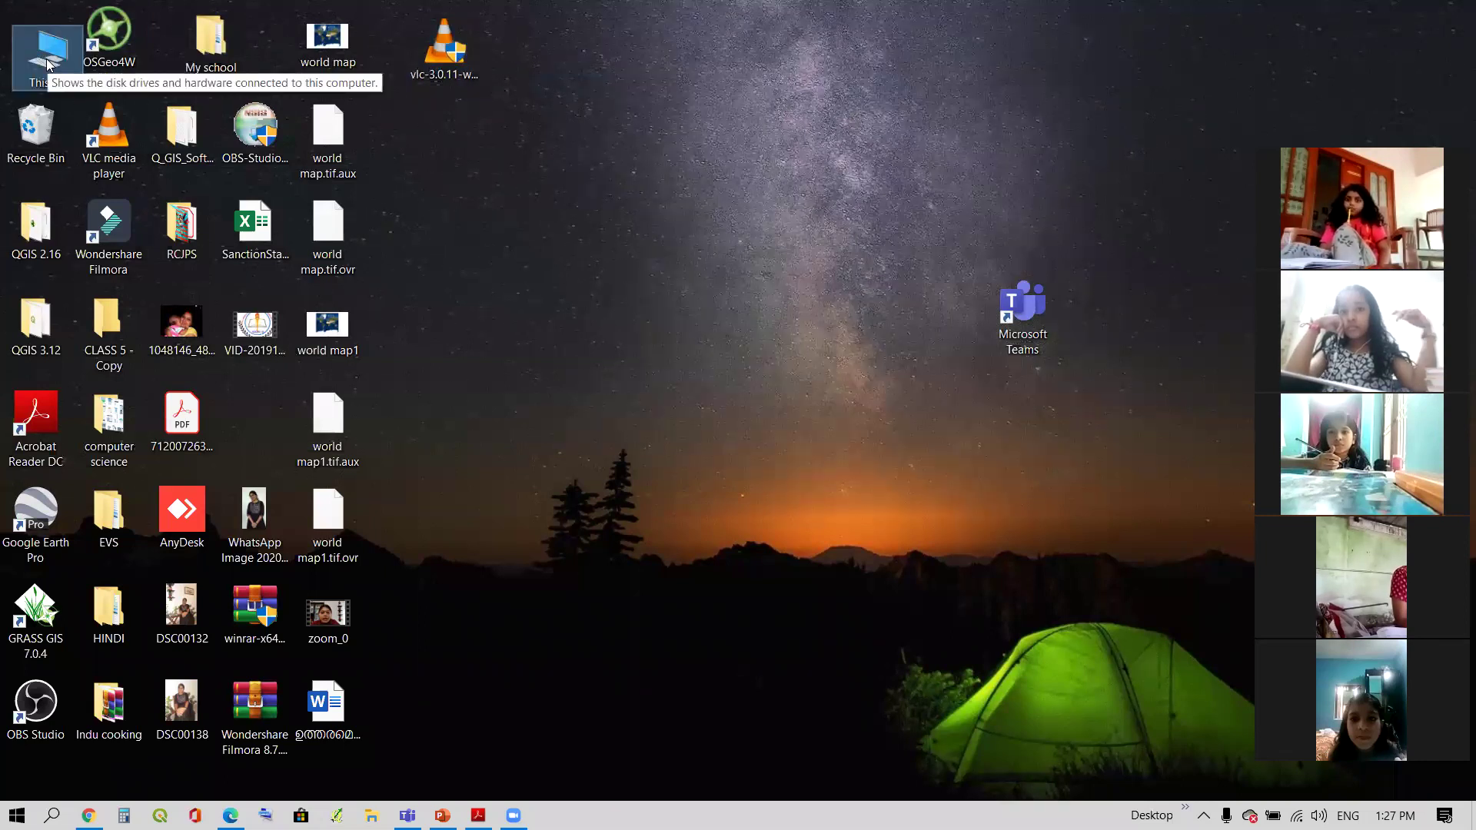
Select the whole range of icons from the VLC installer back to the Recycle Bin, and clear the selection
left_click(440, 50)
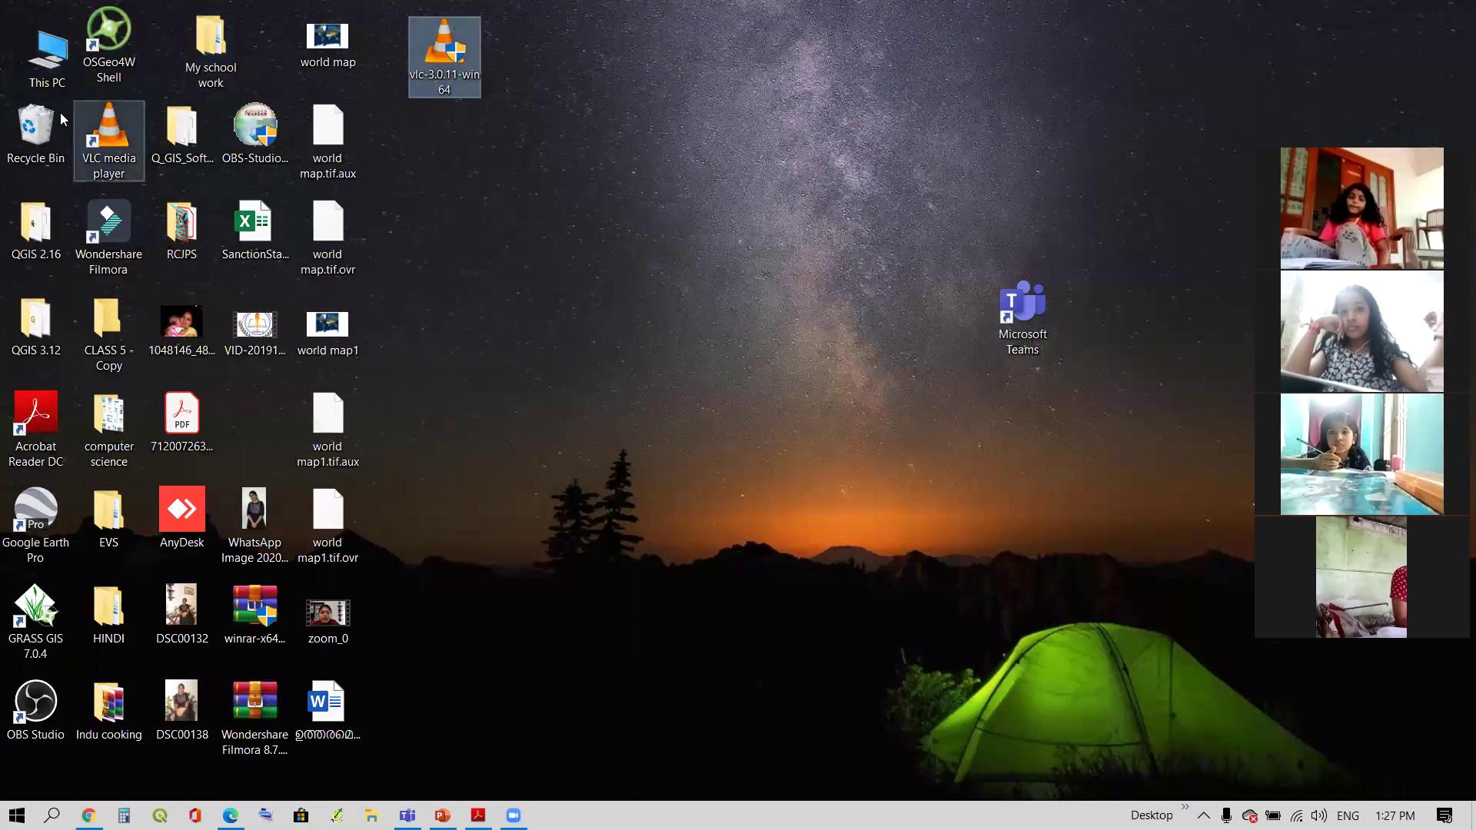
left_click_drag(55, 115, 369, 7)
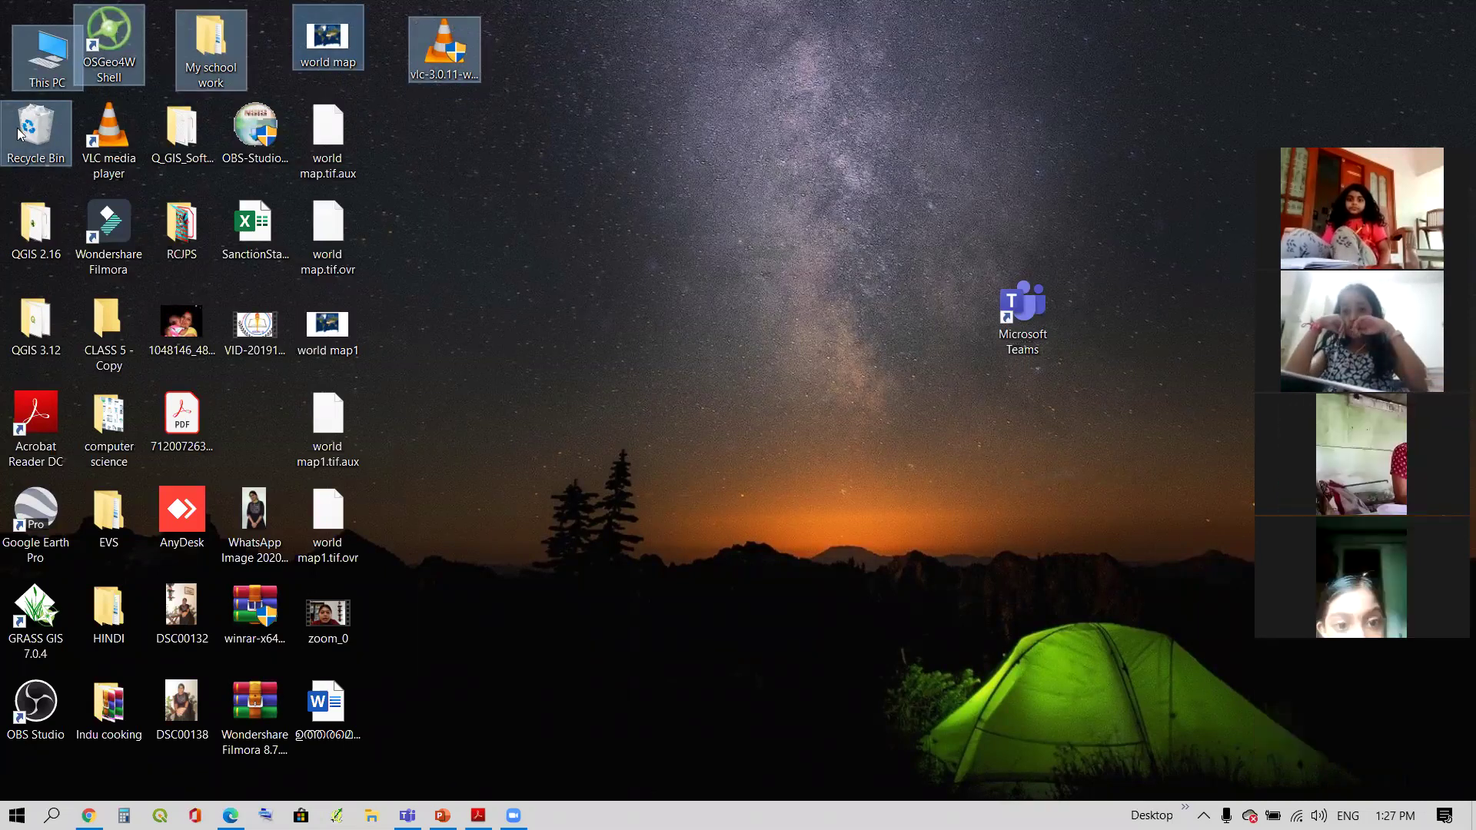
left_click(512, 115)
Repeat the adjacent-icon selection starting from This PC, covering the top row through the VLC installer plus the Recycle Bin, and deselect everything
left_click(31, 49)
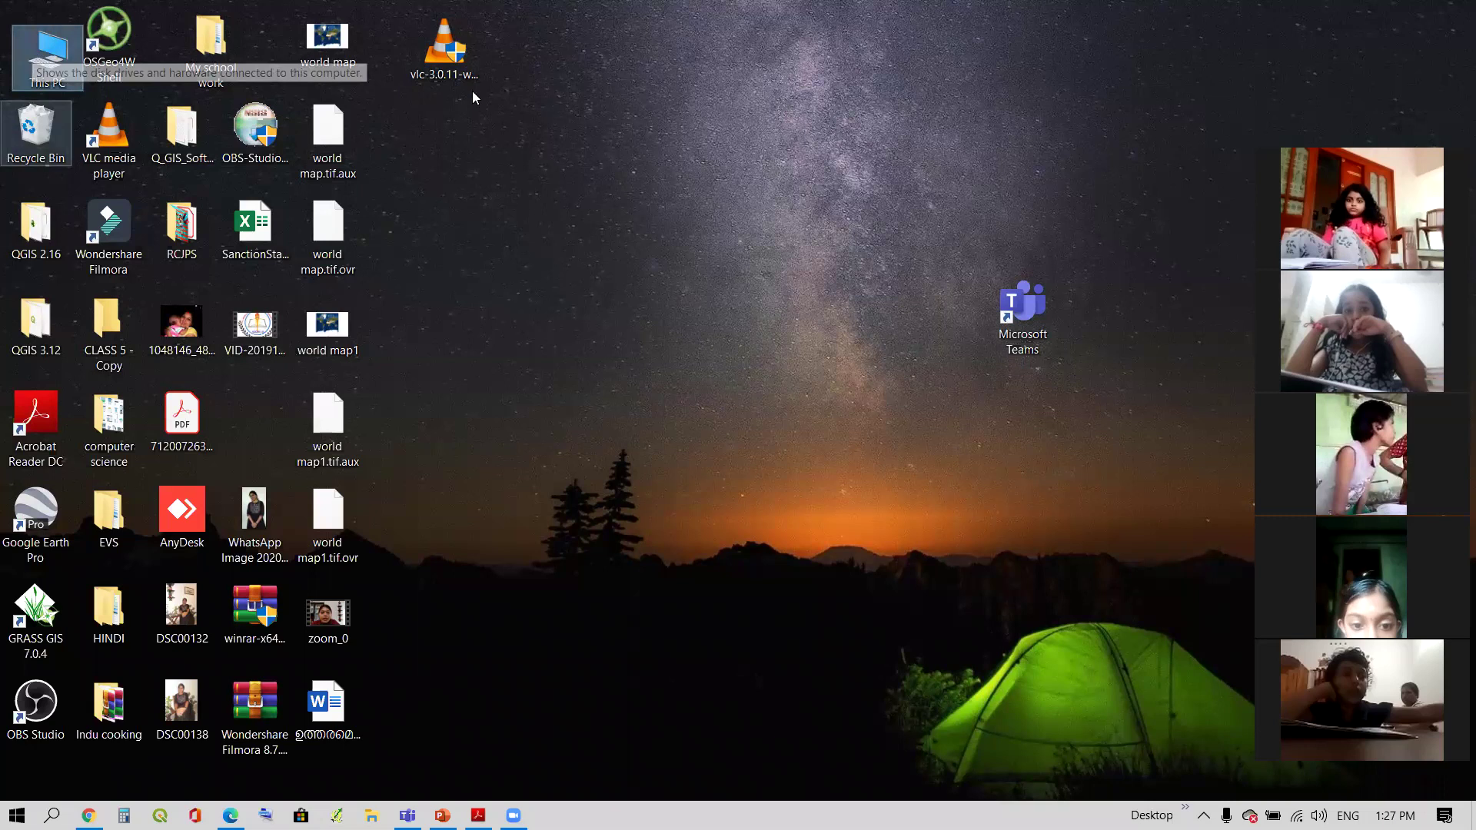
left_click_drag(489, 86, 31, 85)
left_click(32, 137, "ctrl")
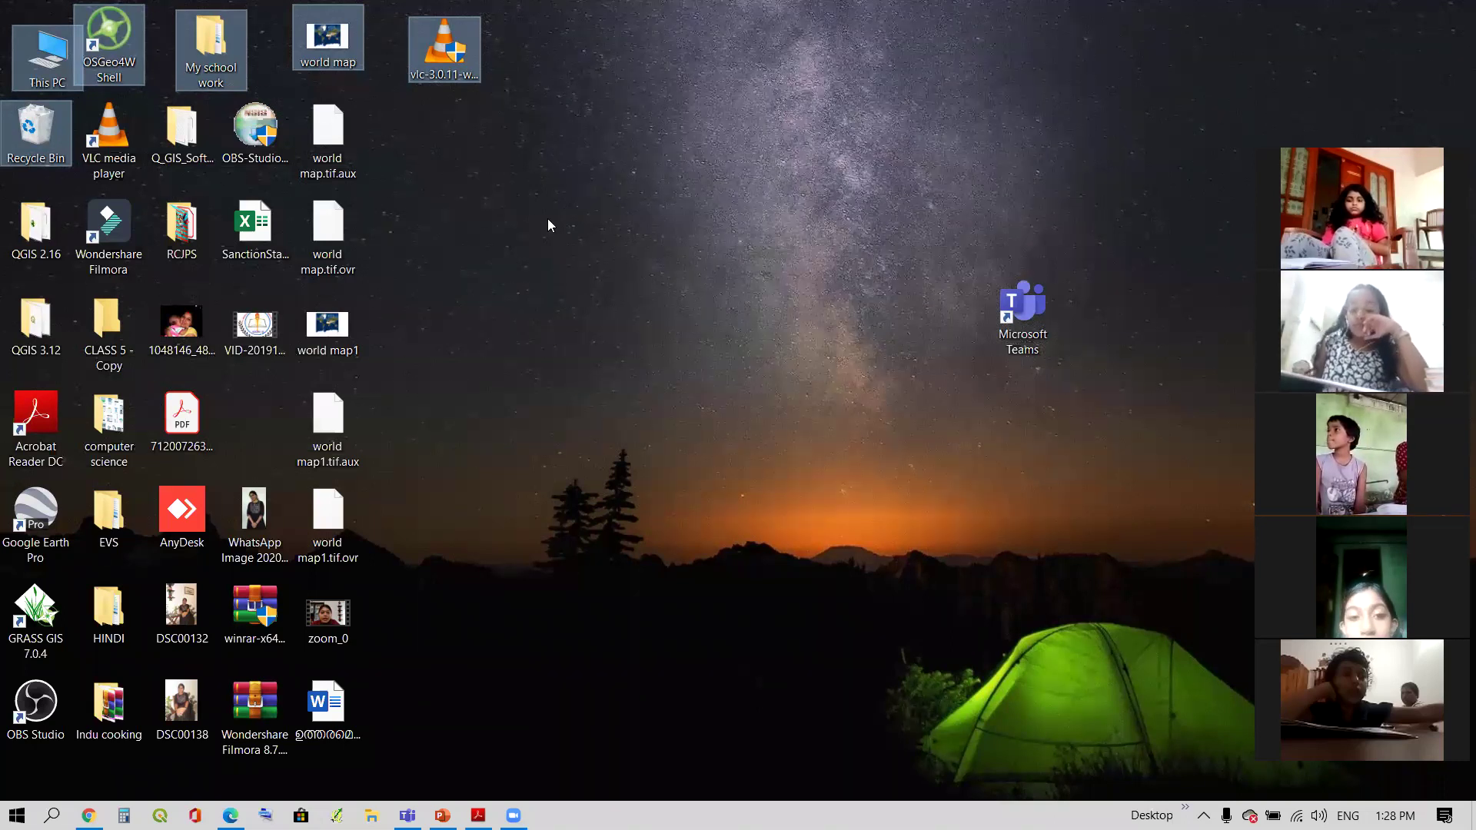
left_click(46, 56)
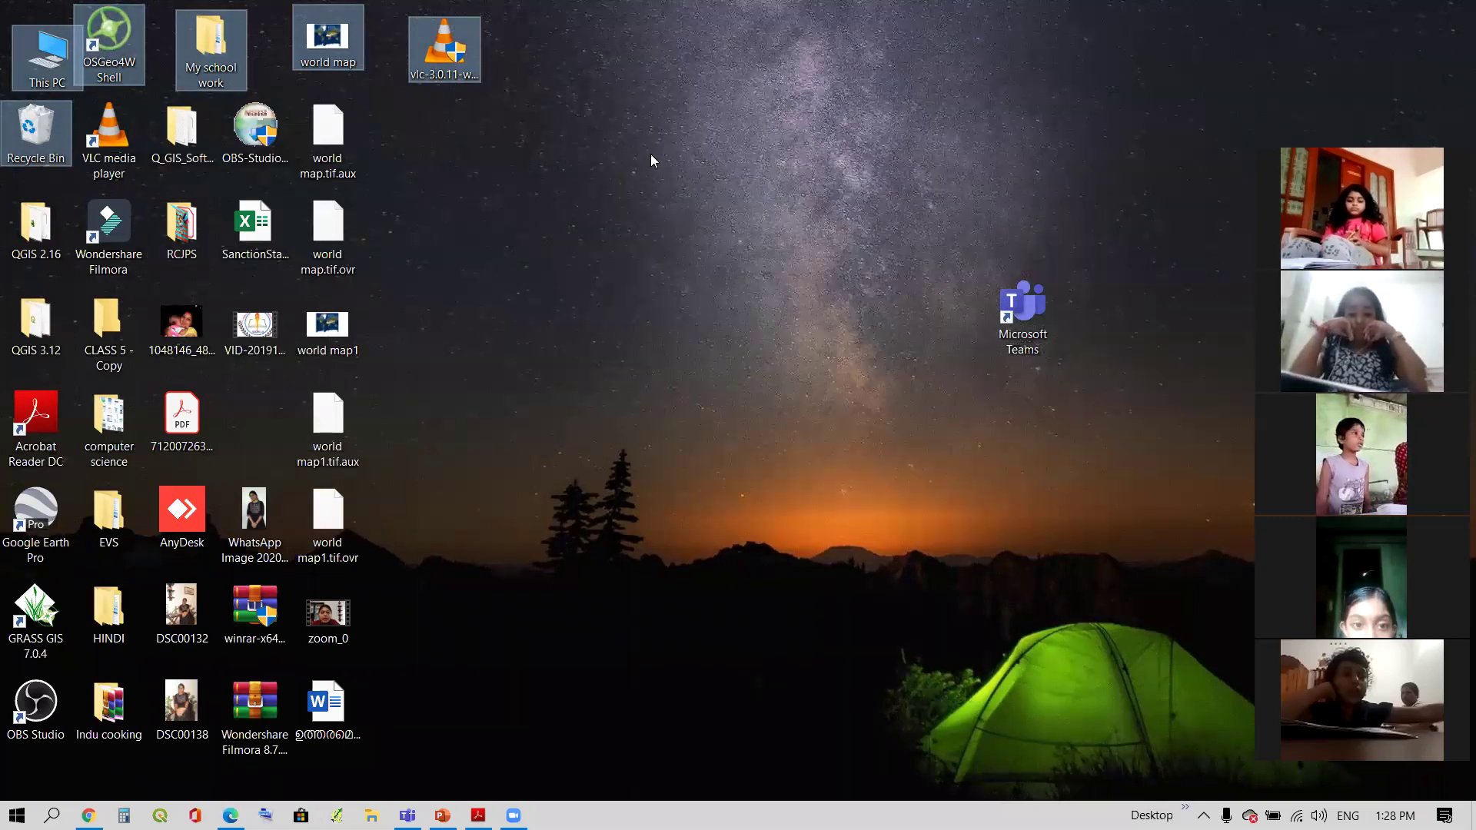
left_click(627, 591)
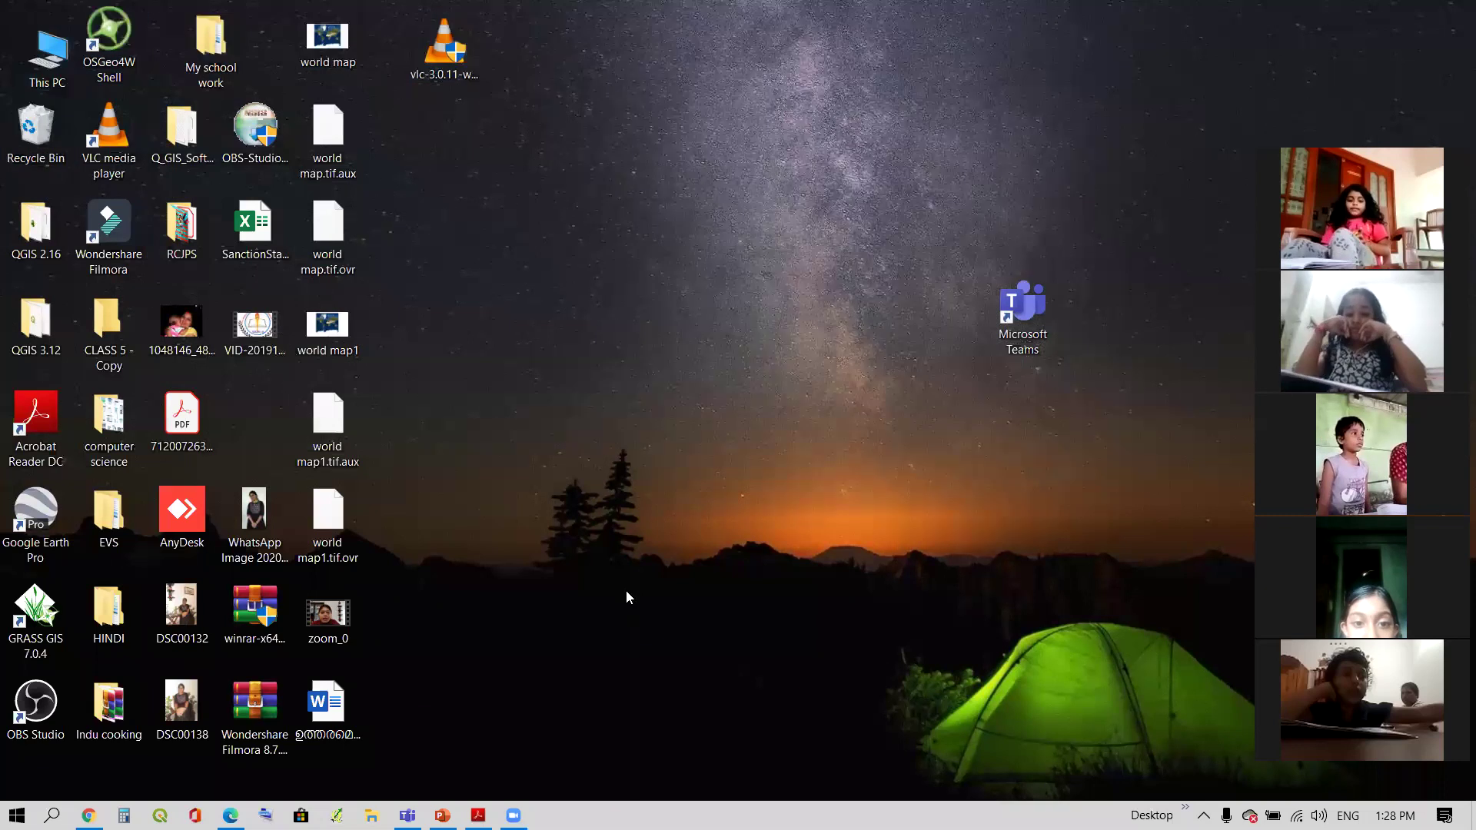
Review the multiple-icon instructions in chapt.2.pdf, and select scattered icons including AnyDesk, the WhatsApp image, world map and Microsoft Teams, ending with nothing selected
left_click(477, 815)
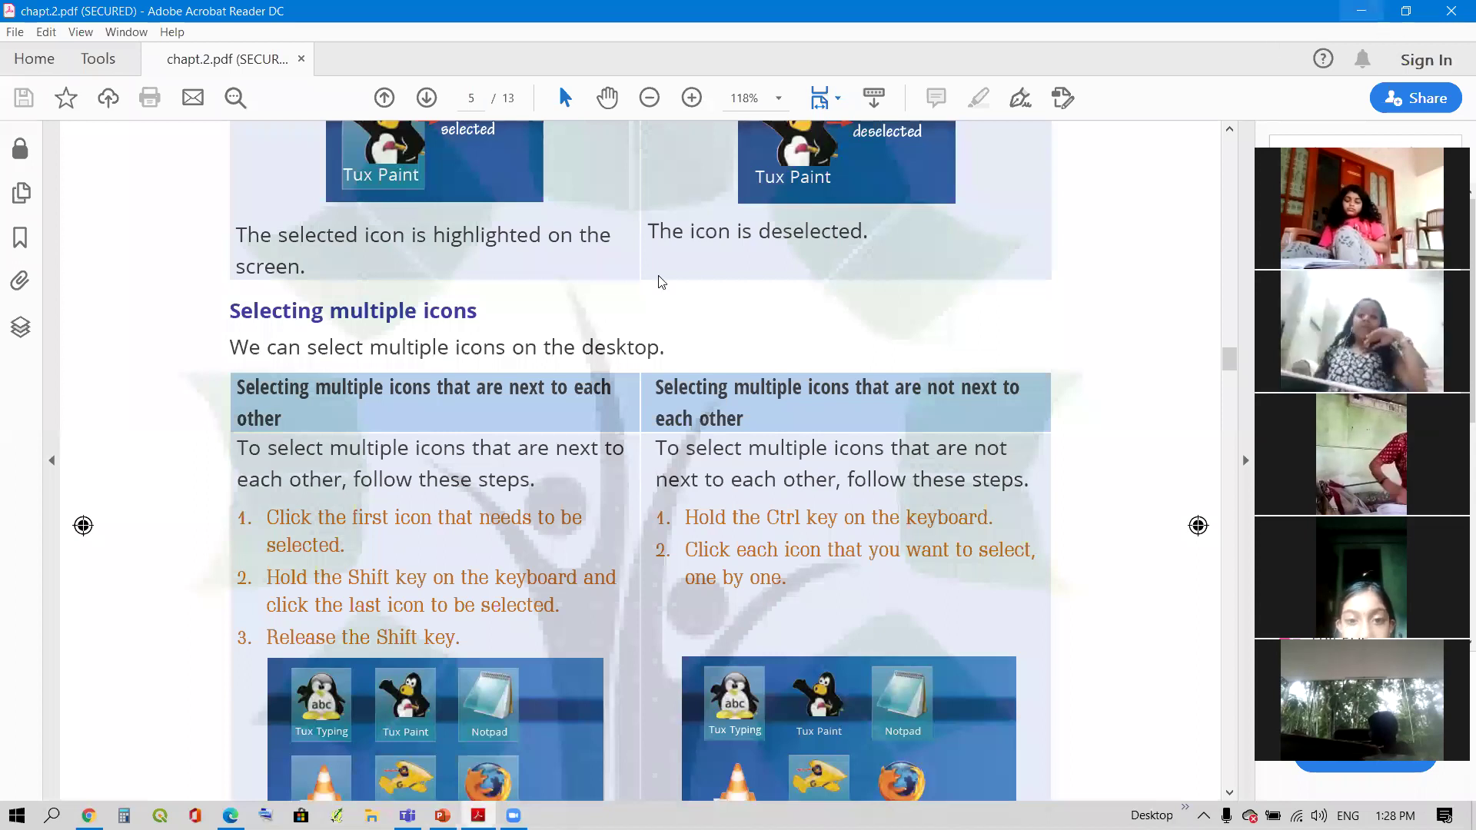
key("super+d")
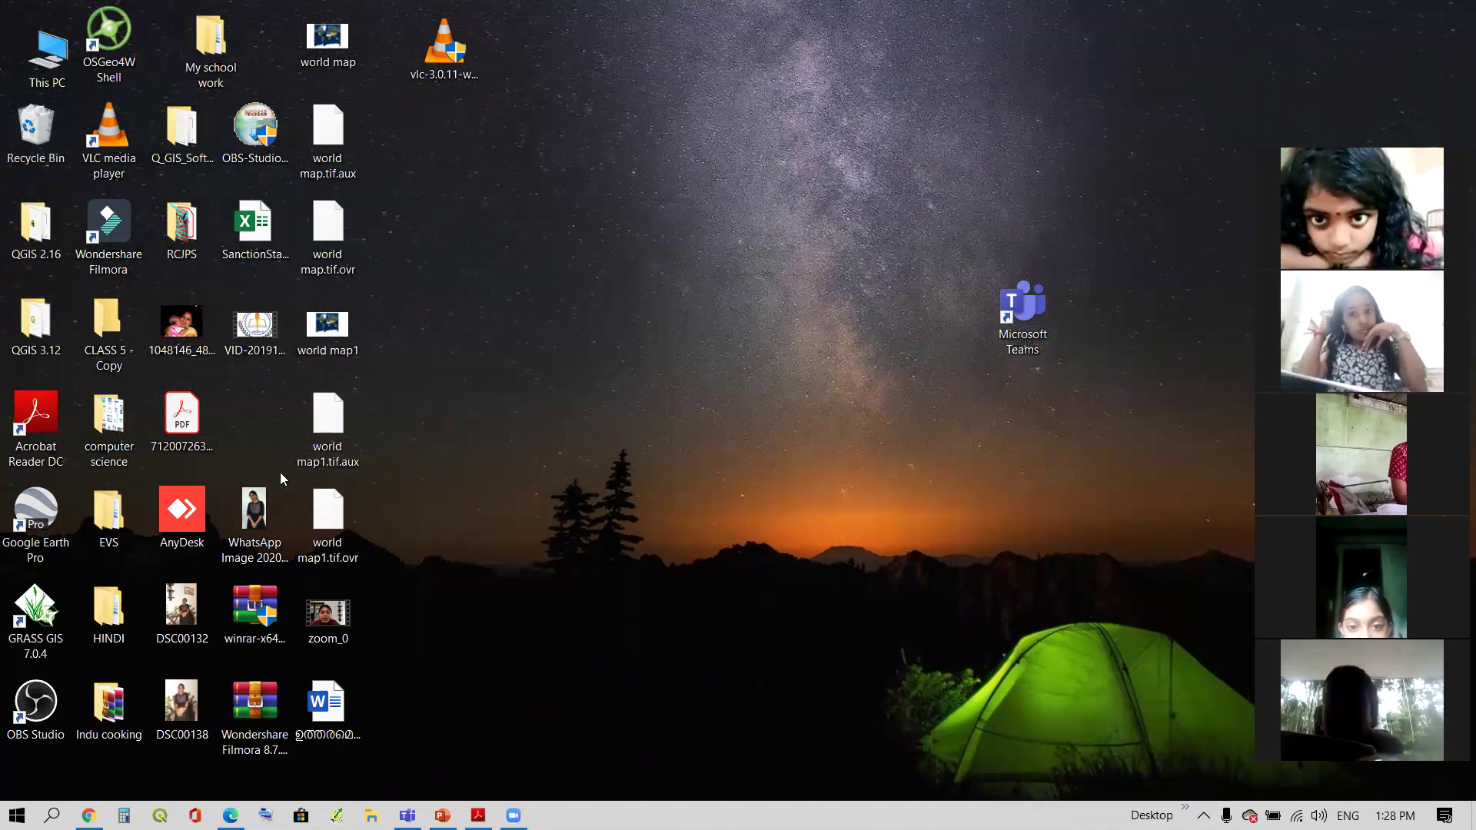
left_click(182, 328)
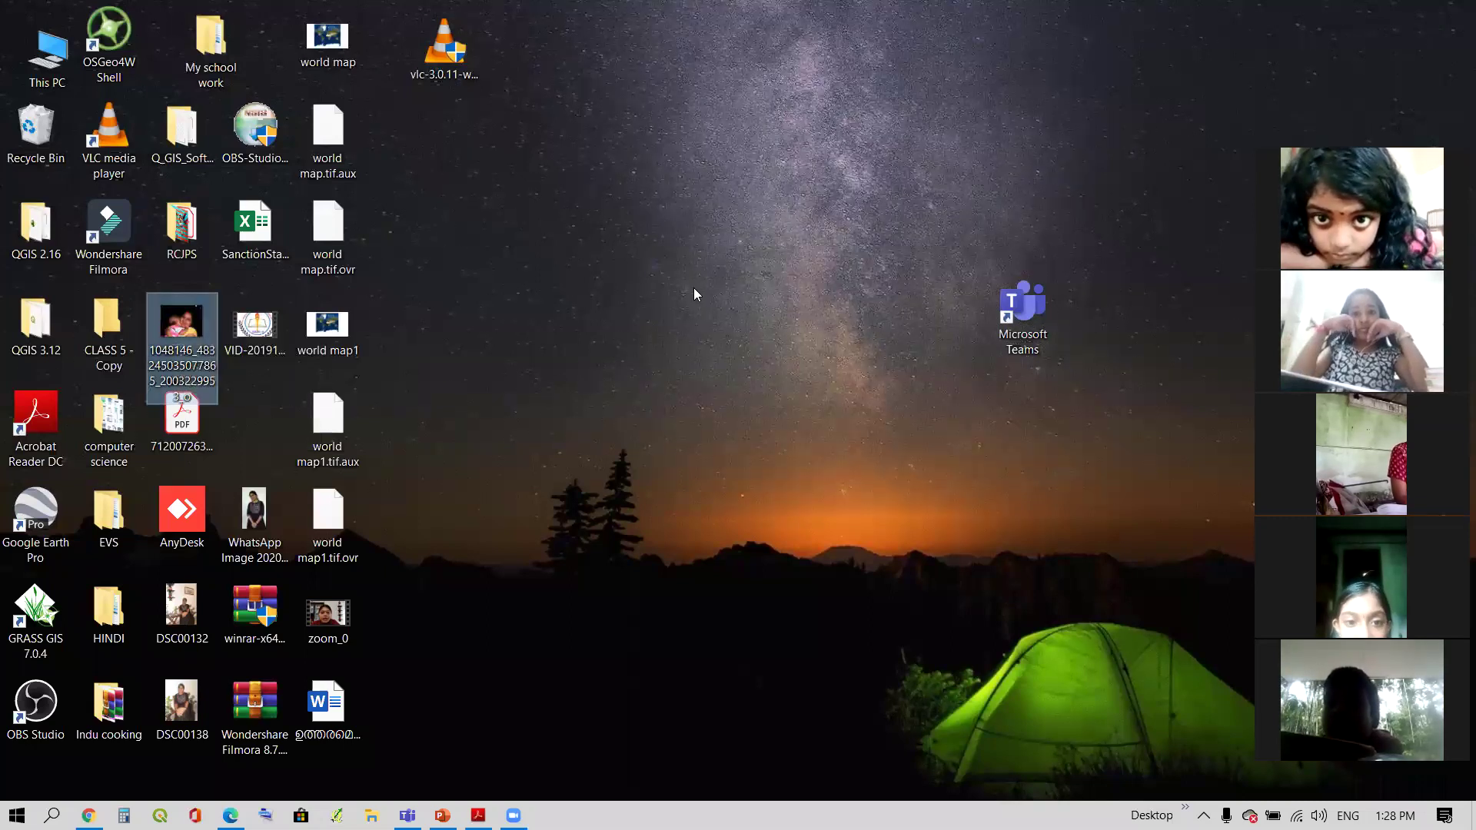
left_click(179, 506, "ctrl")
left_click(244, 518, "ctrl")
left_click(182, 608, "ctrl")
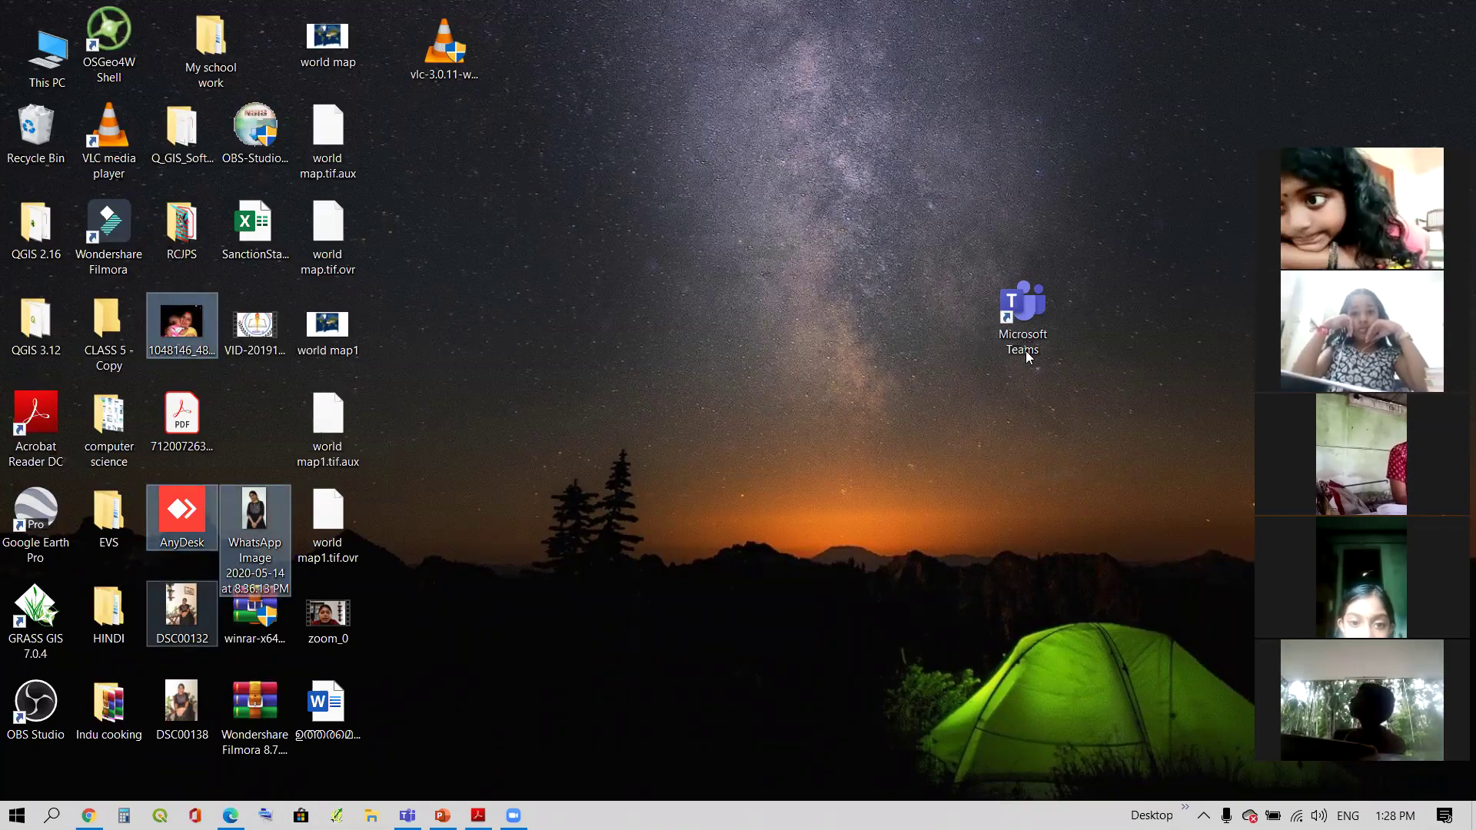
left_click(1026, 306, "ctrl")
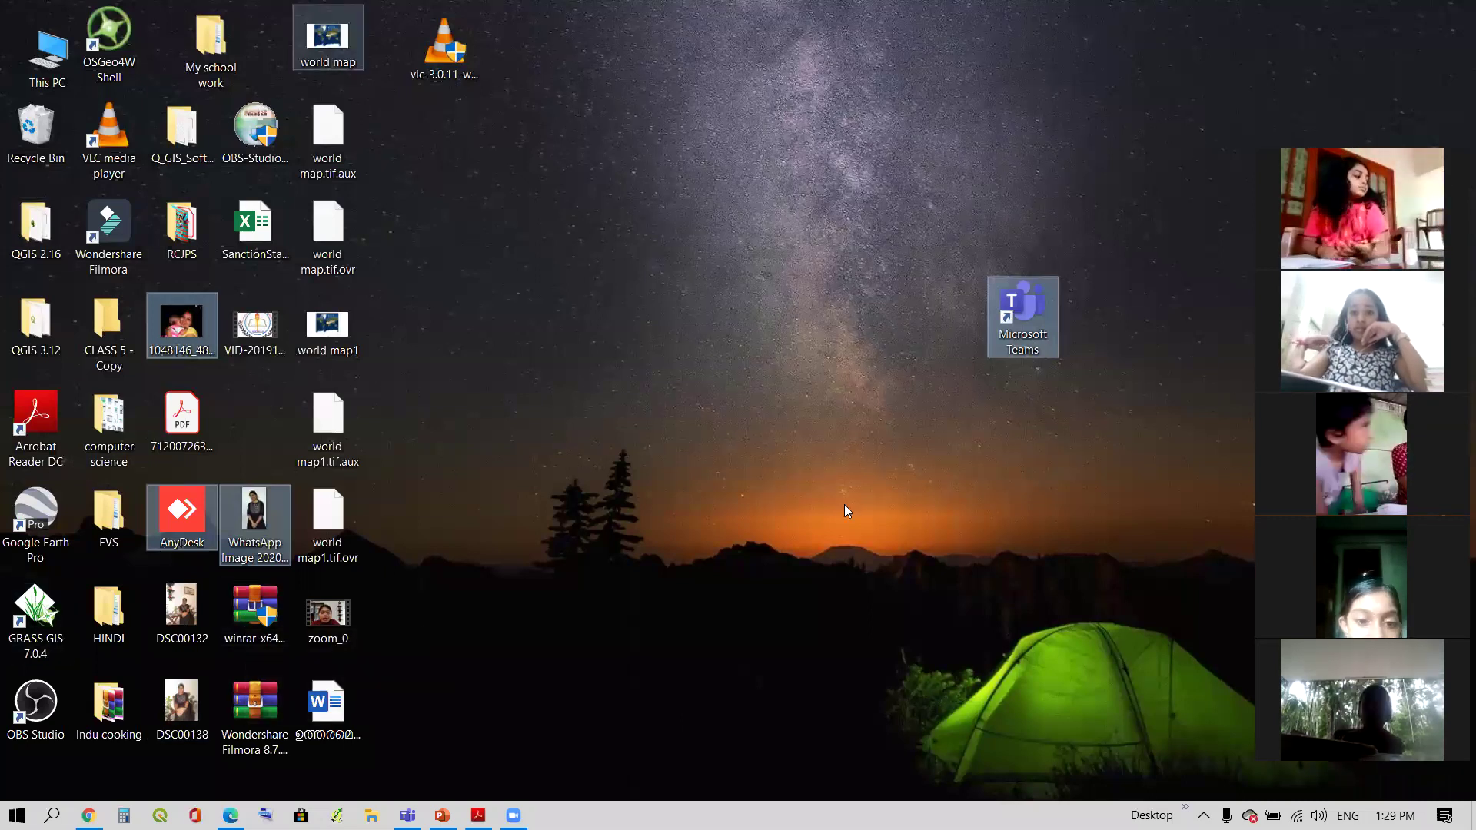
left_click(691, 473)
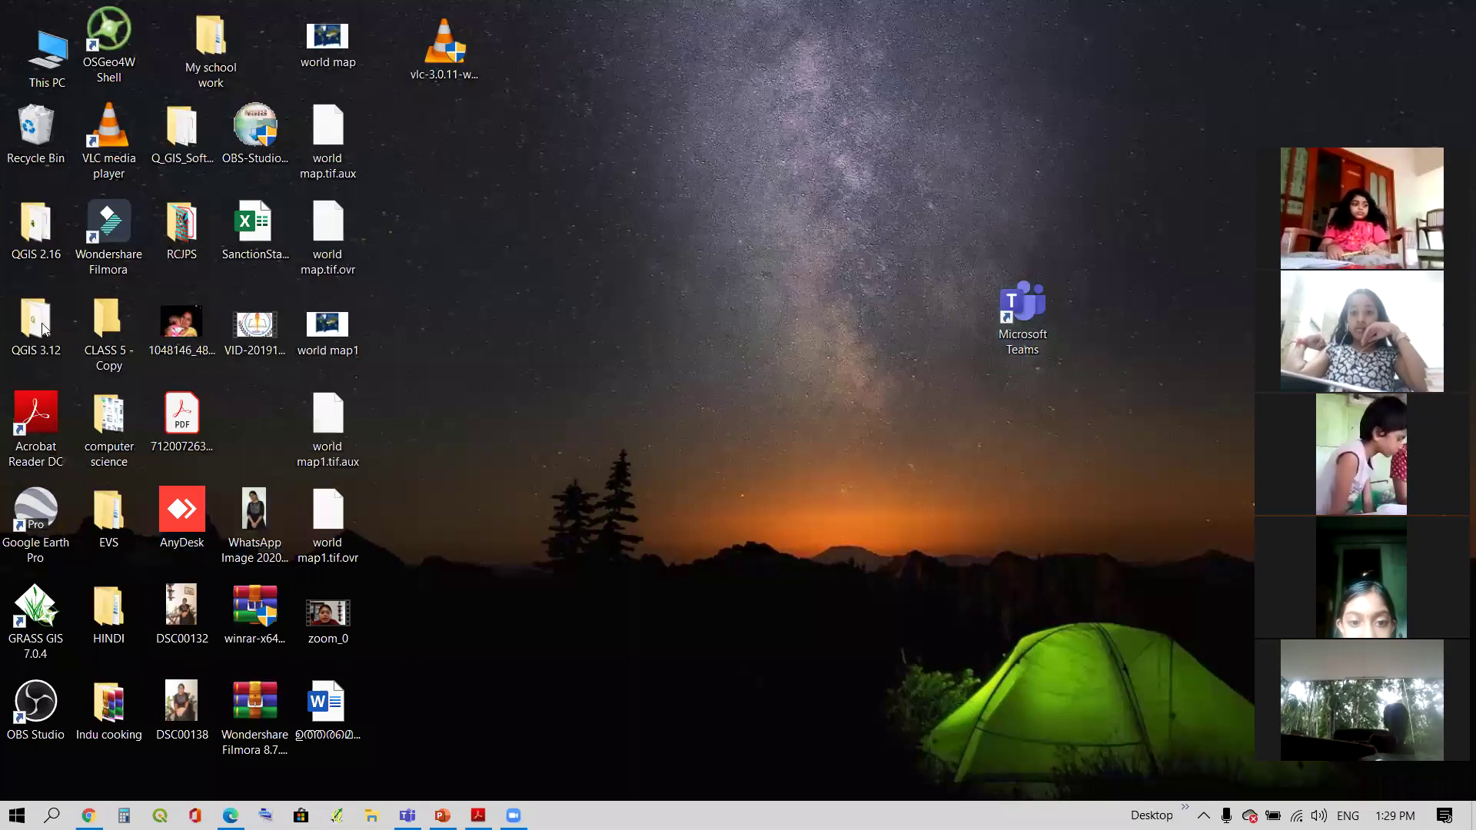
Select the photo below RCJPS, Microsoft Teams, zoom_0, OBS Studio, GRASS GIS 7.0.4 and Google Earth Pro together, and clear the selection
left_click(181, 335)
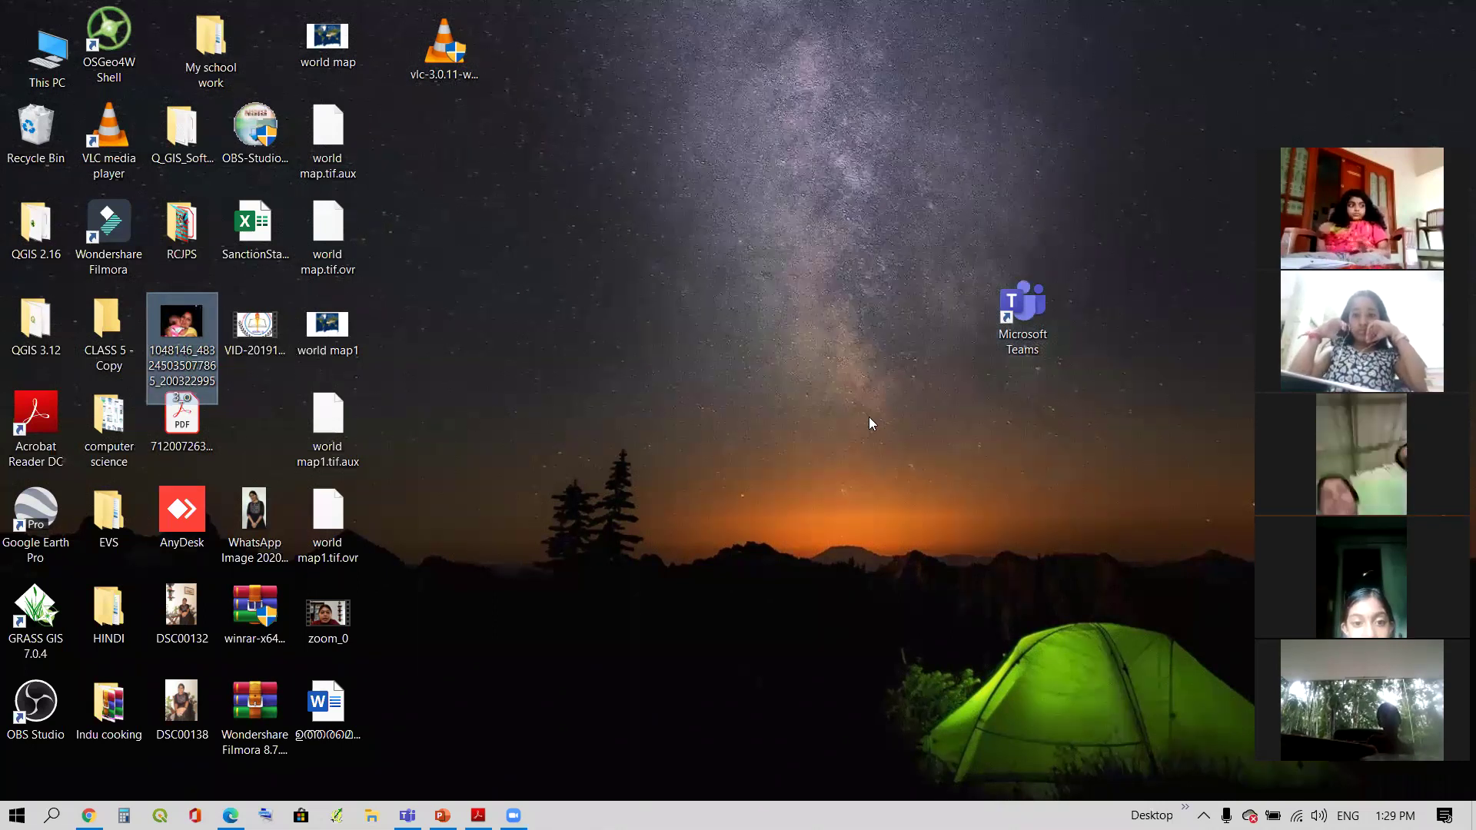
left_click(1037, 316, "ctrl")
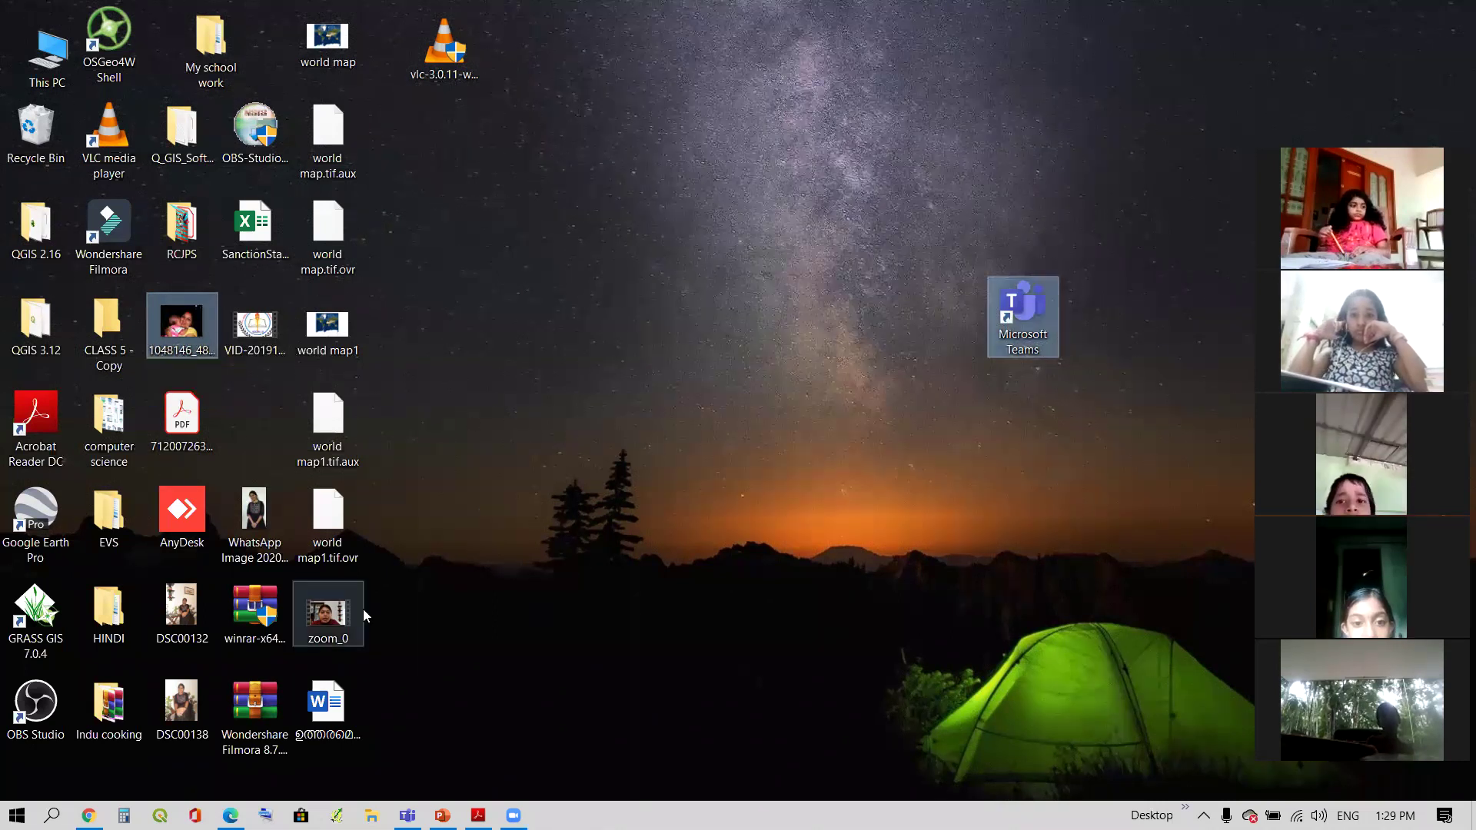
left_click(328, 610, "ctrl")
left_click(34, 703, "ctrl")
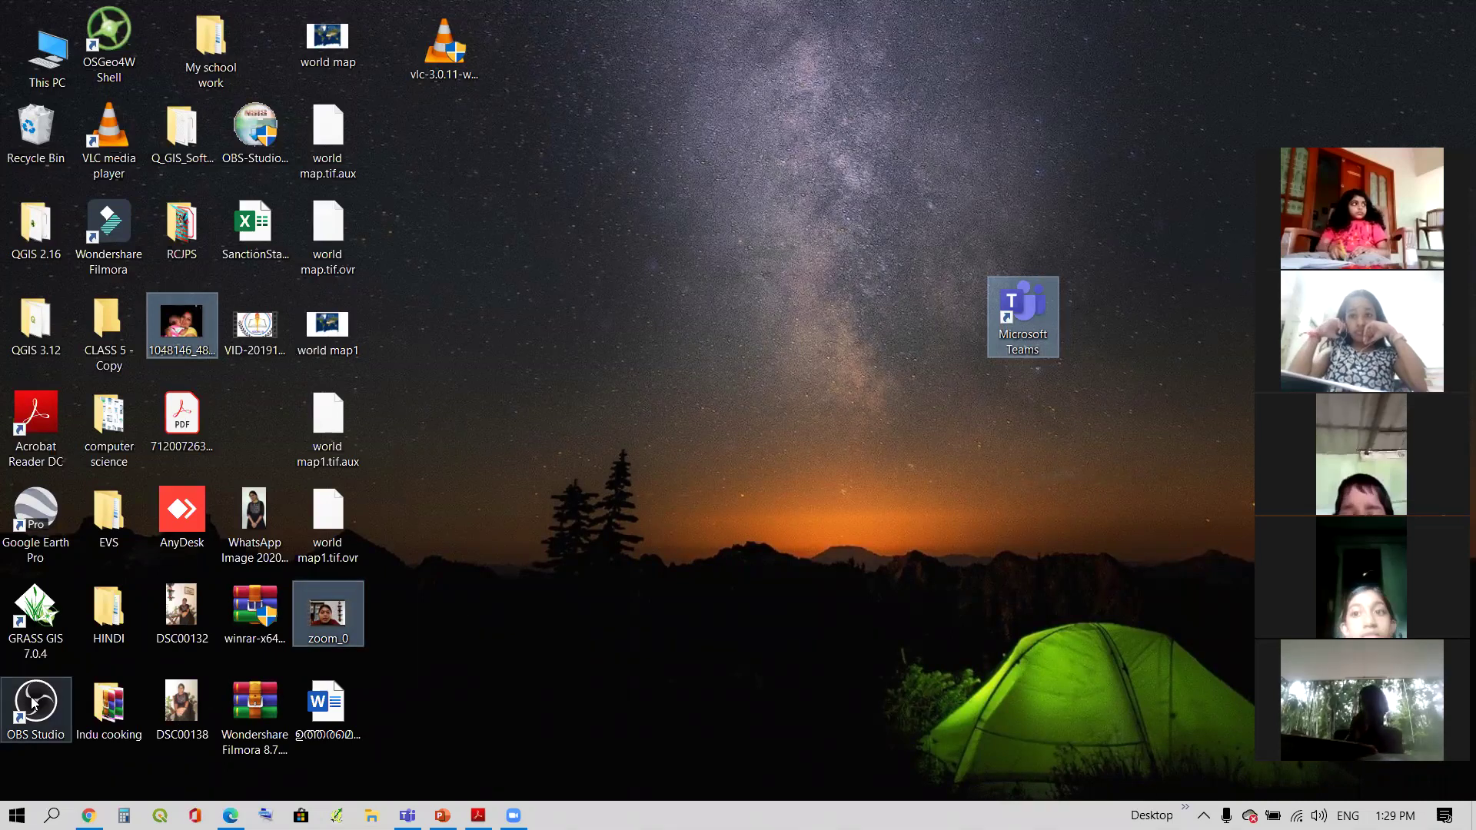
left_click(35, 614, "ctrl")
left_click(34, 511, "ctrl")
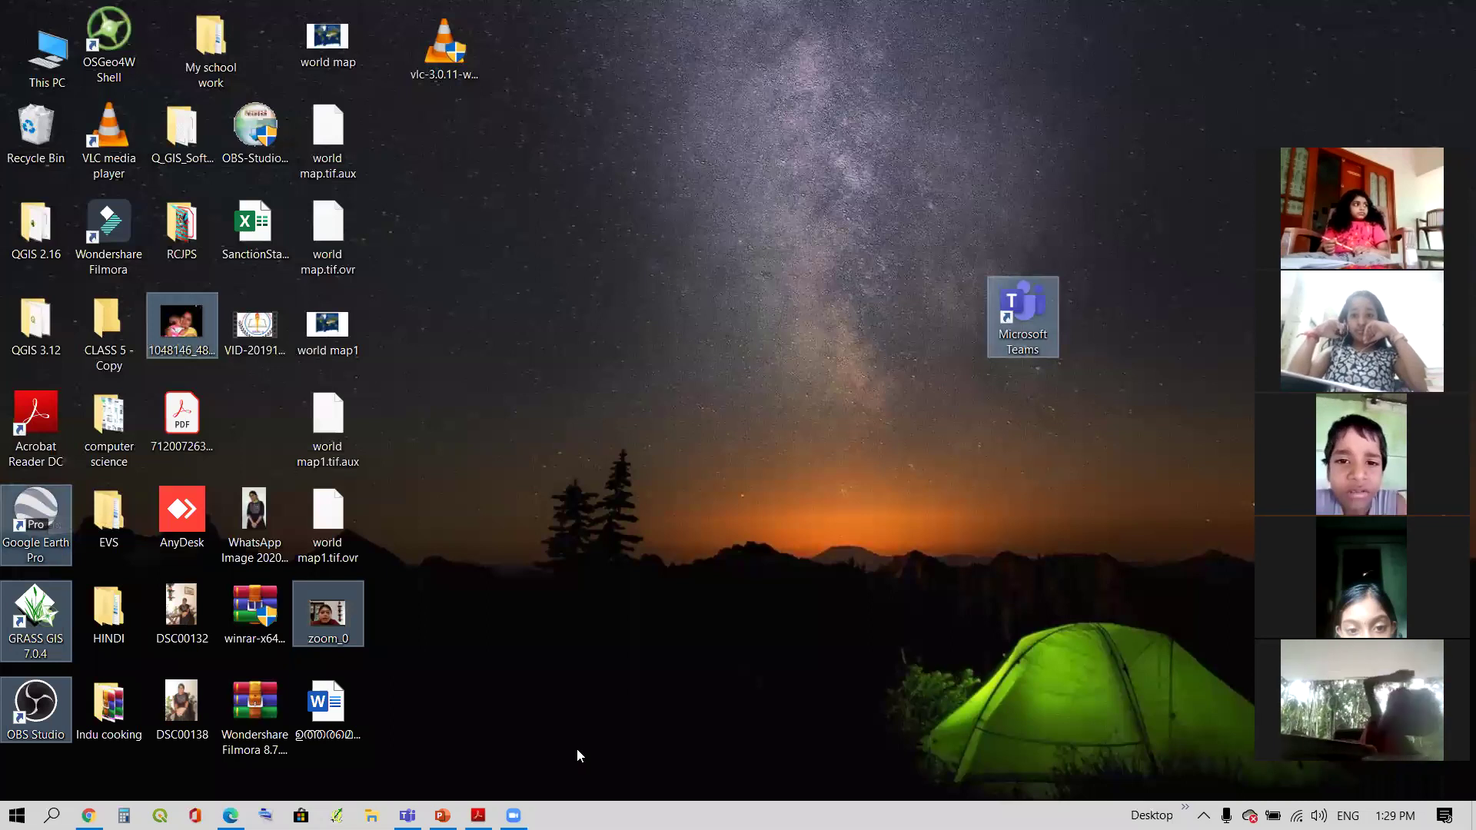
left_click(622, 444)
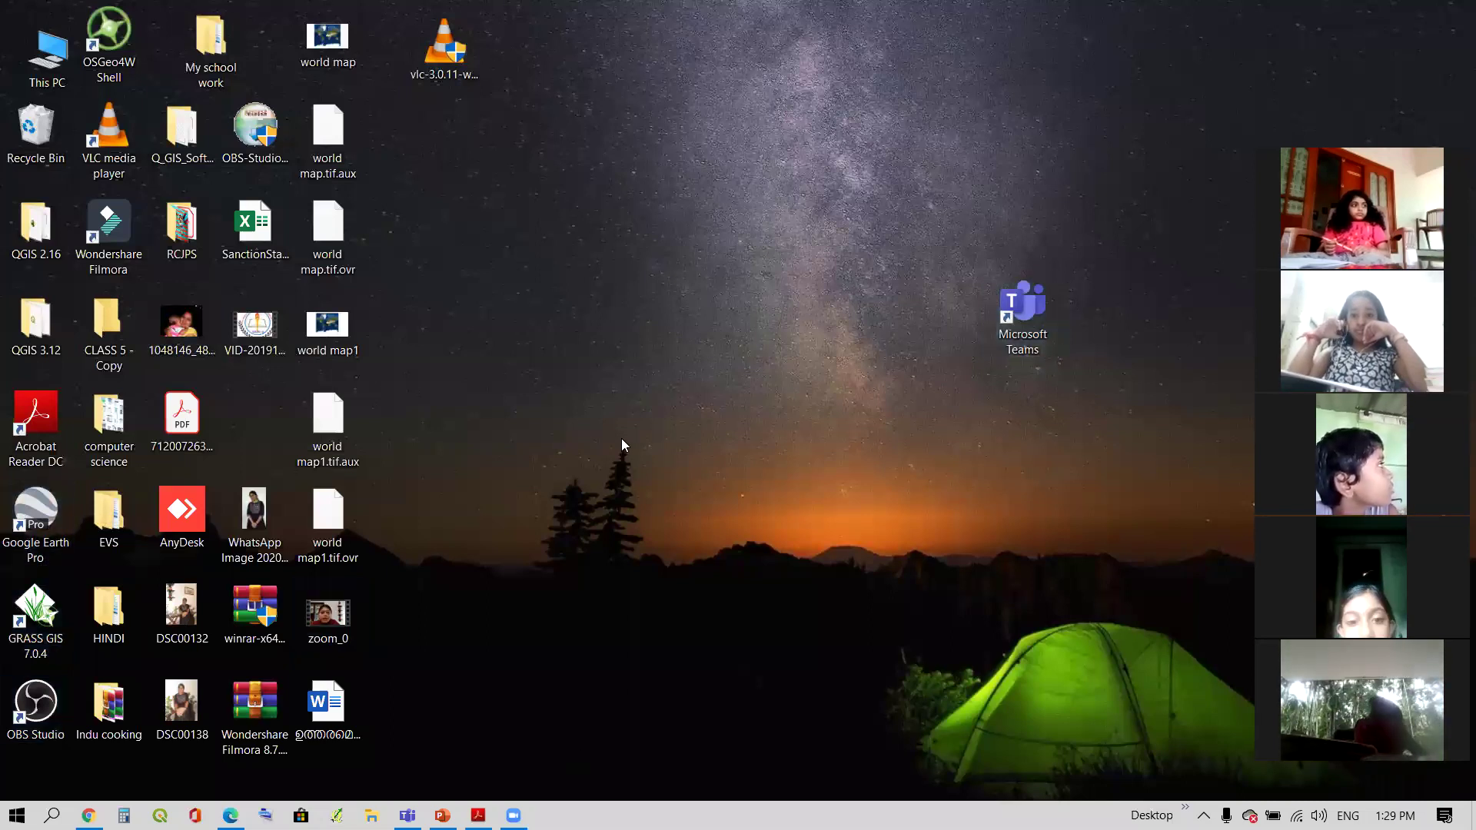